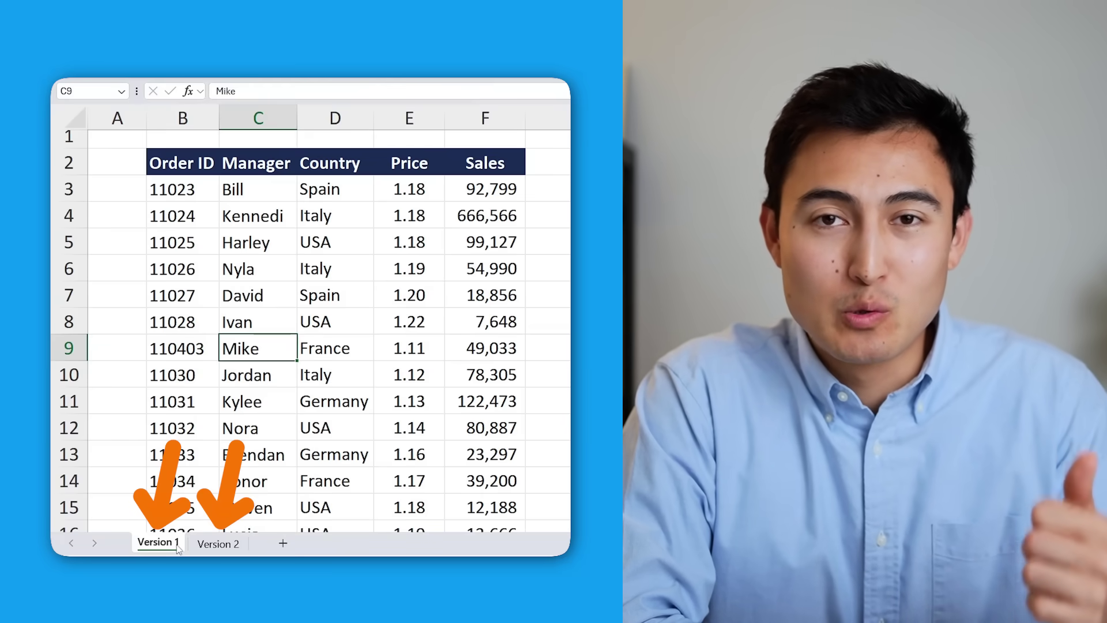
Step: Check the Version 2 sheet tab beside the V1 Order ID, Manager, Country and Sales table
left_click(218, 543)
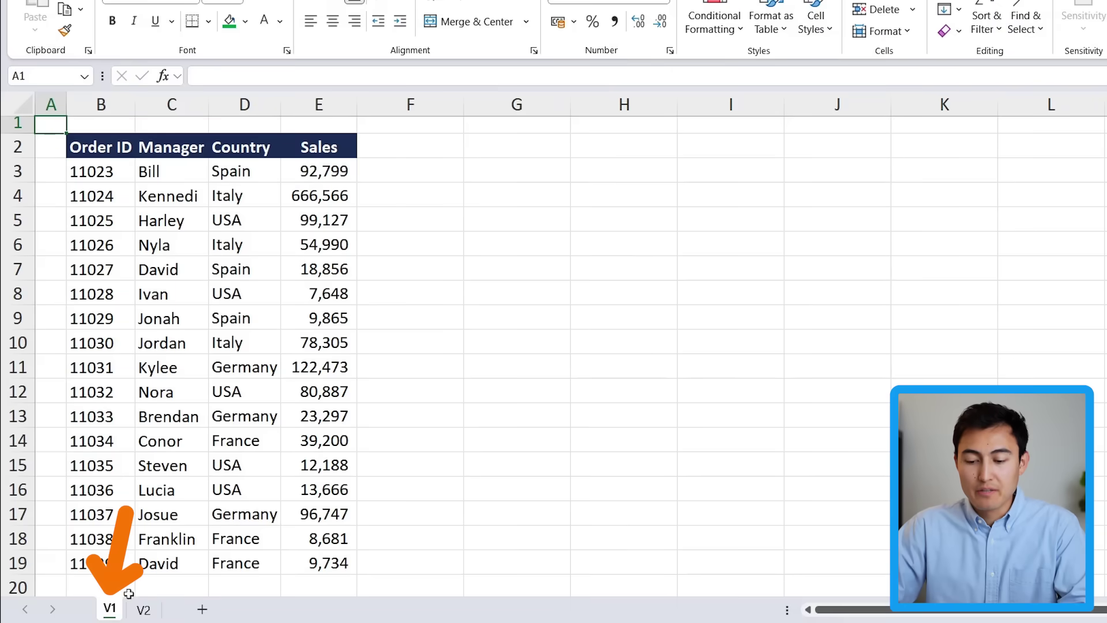
Step: Glance at V2, return to V1, and open a second window of the workbook
left_click(144, 611)
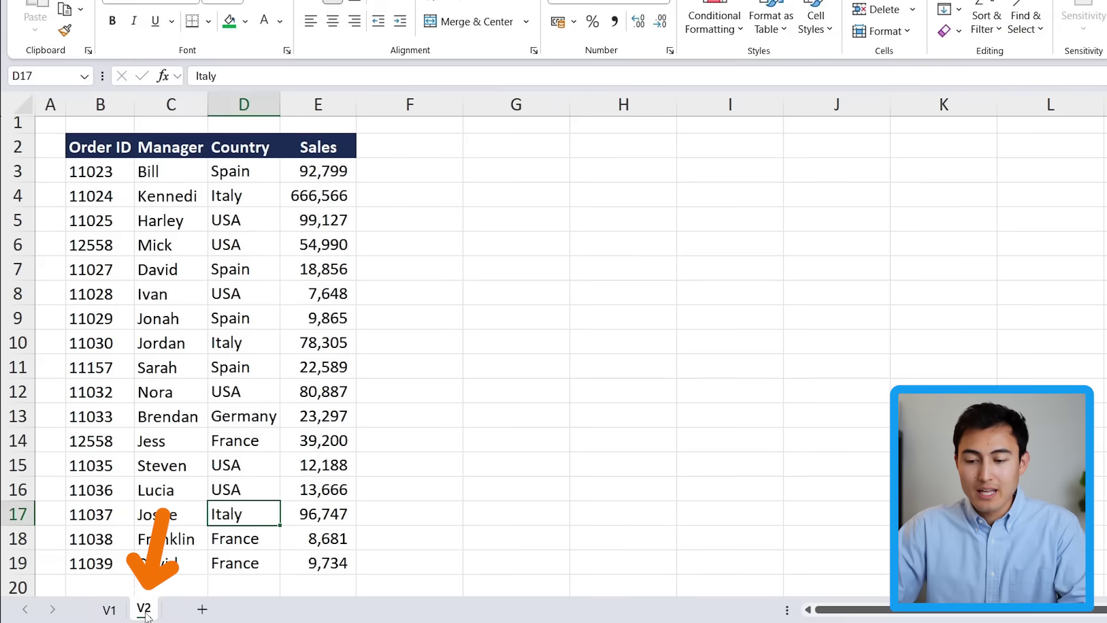
left_click(109, 609)
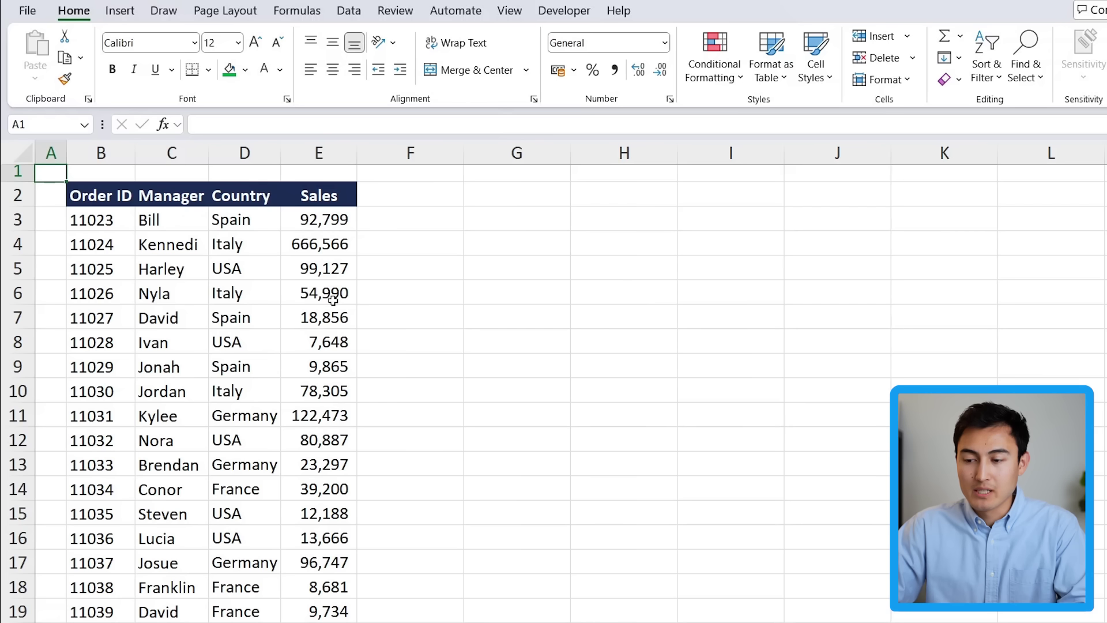
left_click(509, 11)
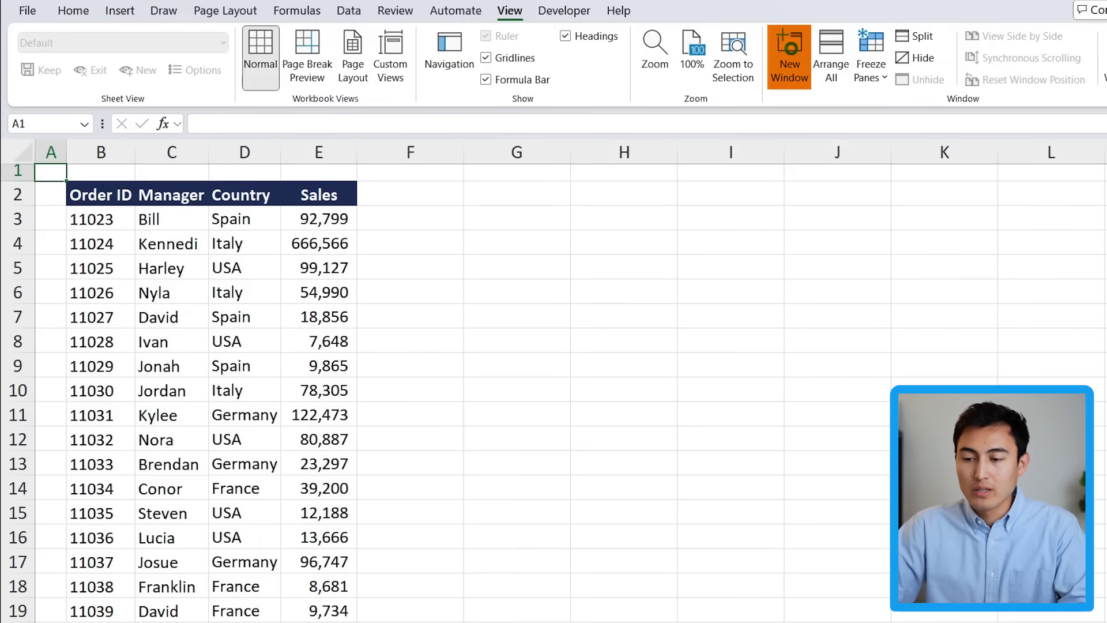
left_click(789, 58)
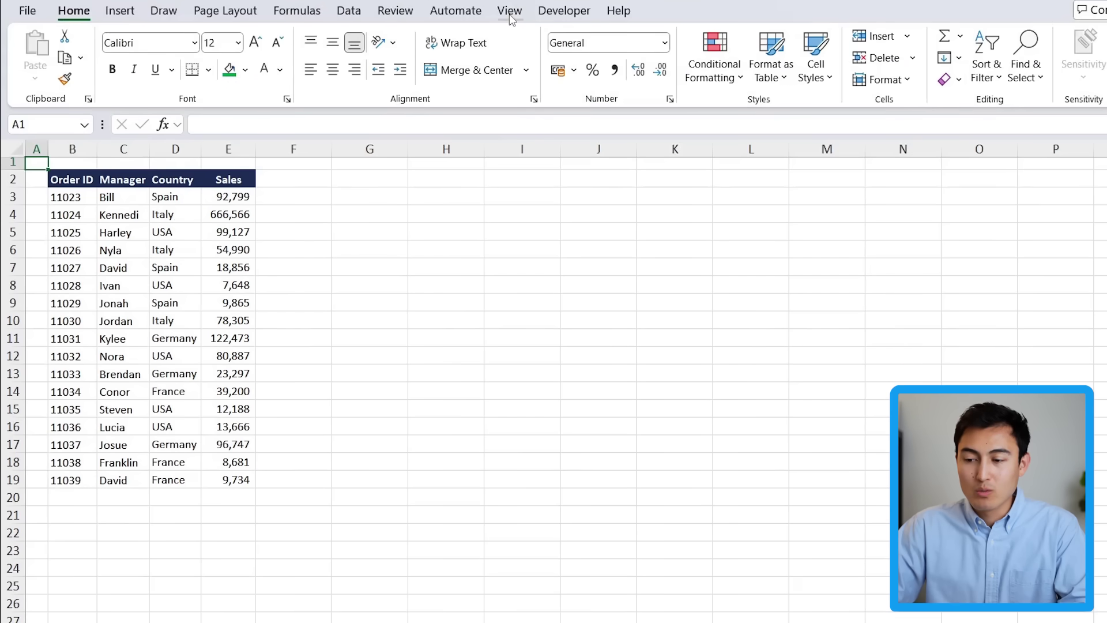
Step: Arrange the two workbook windows vertically side by side
left_click(510, 12)
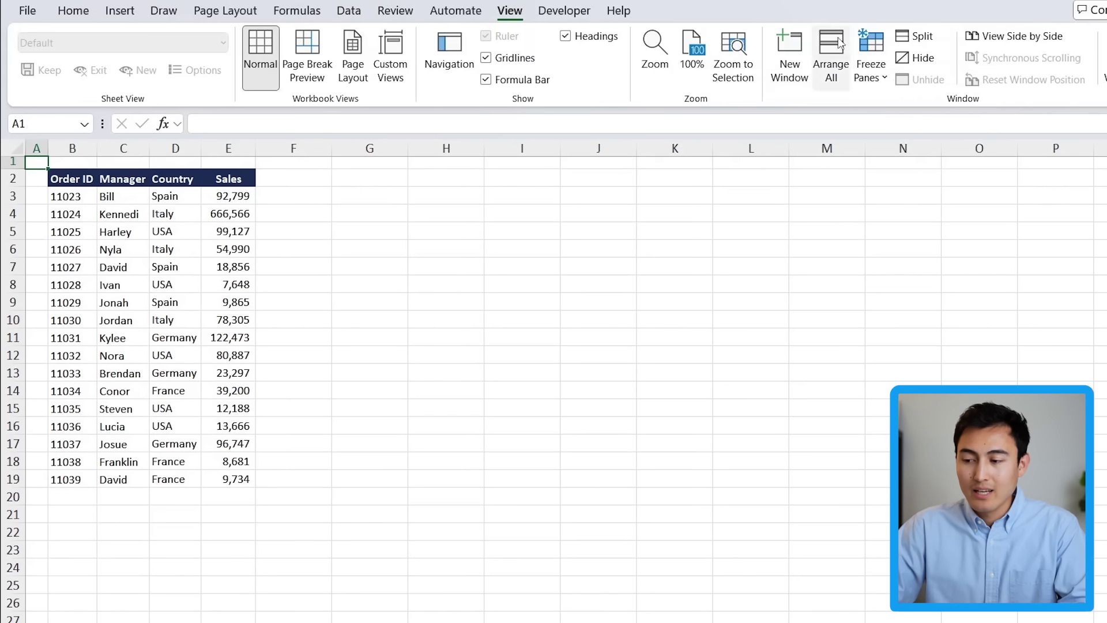
left_click(836, 48)
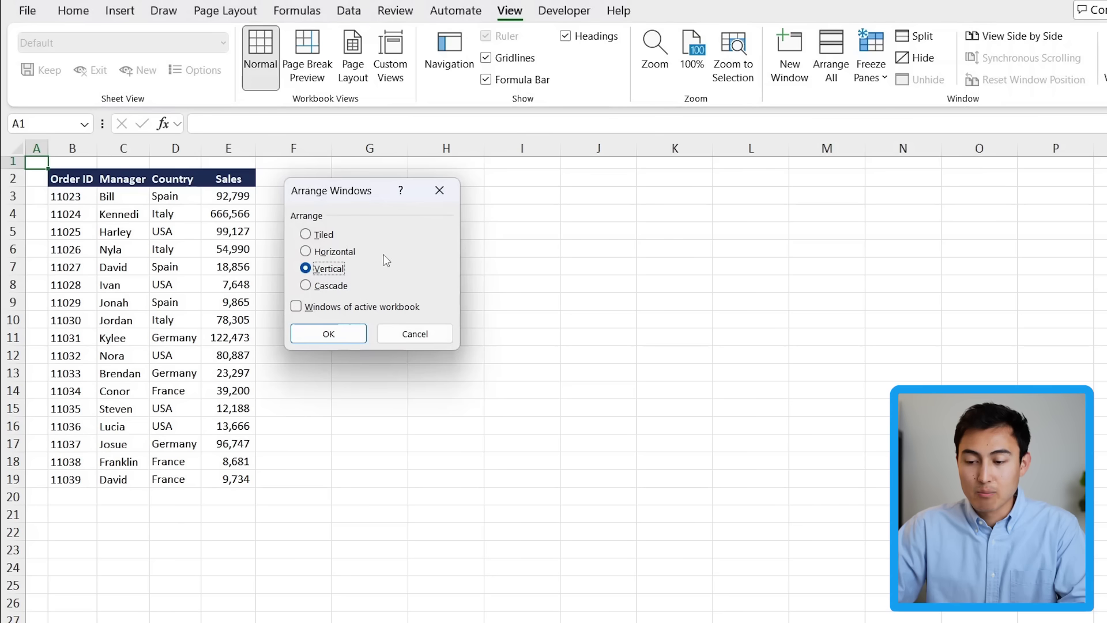
left_click(302, 337)
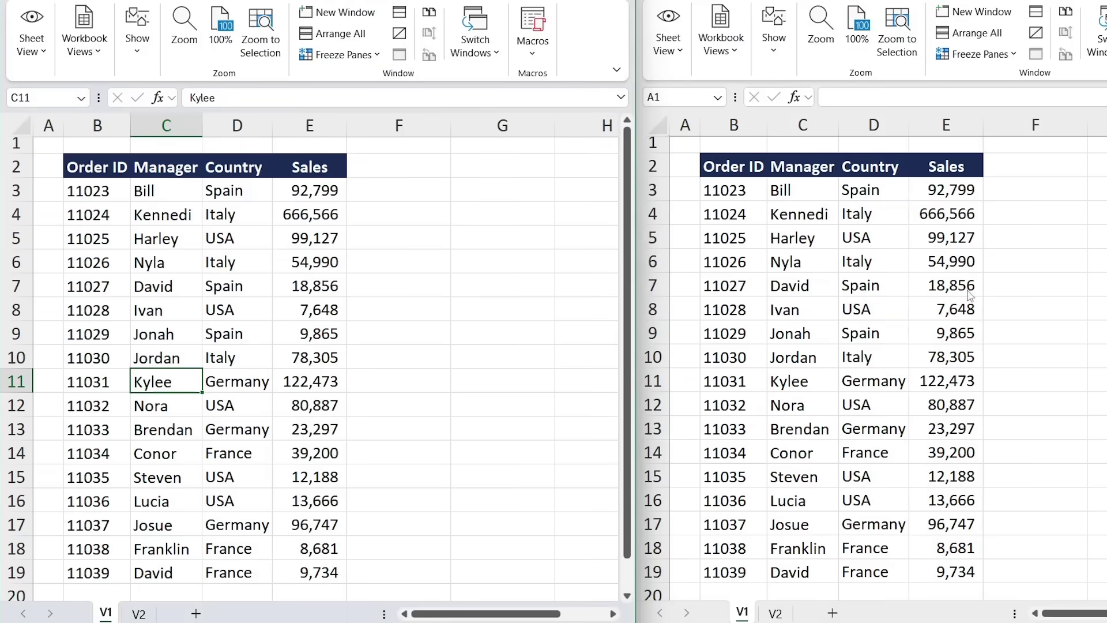
Step: Test-edit B3 and undo it back to 11023, then show the V2 sheet in the right window
left_click(75, 192)
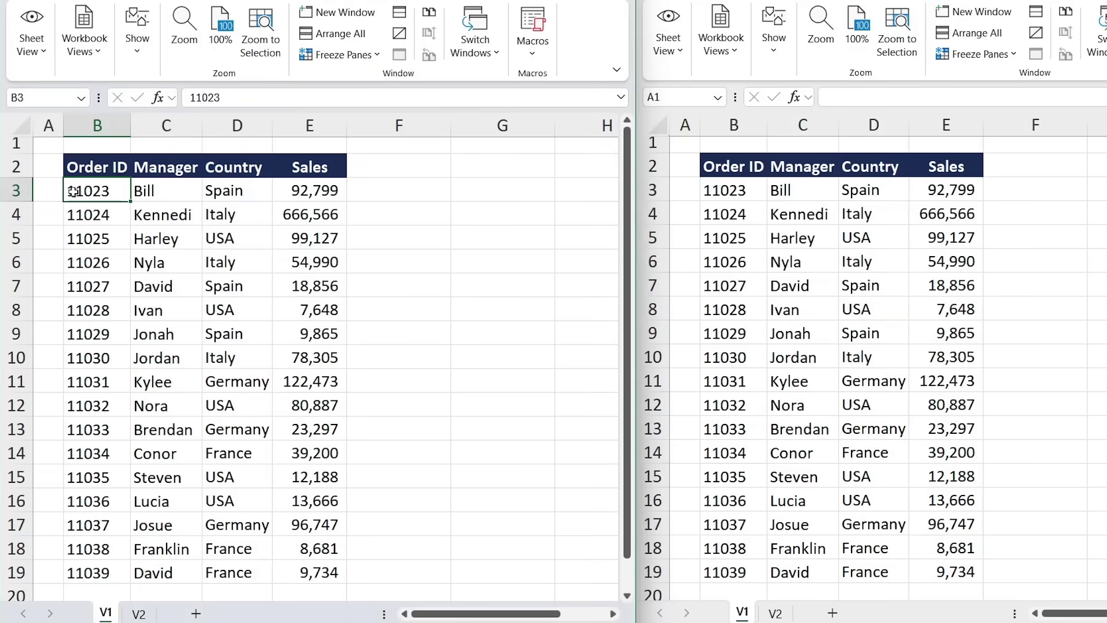
double_click(72, 190)
type("0")
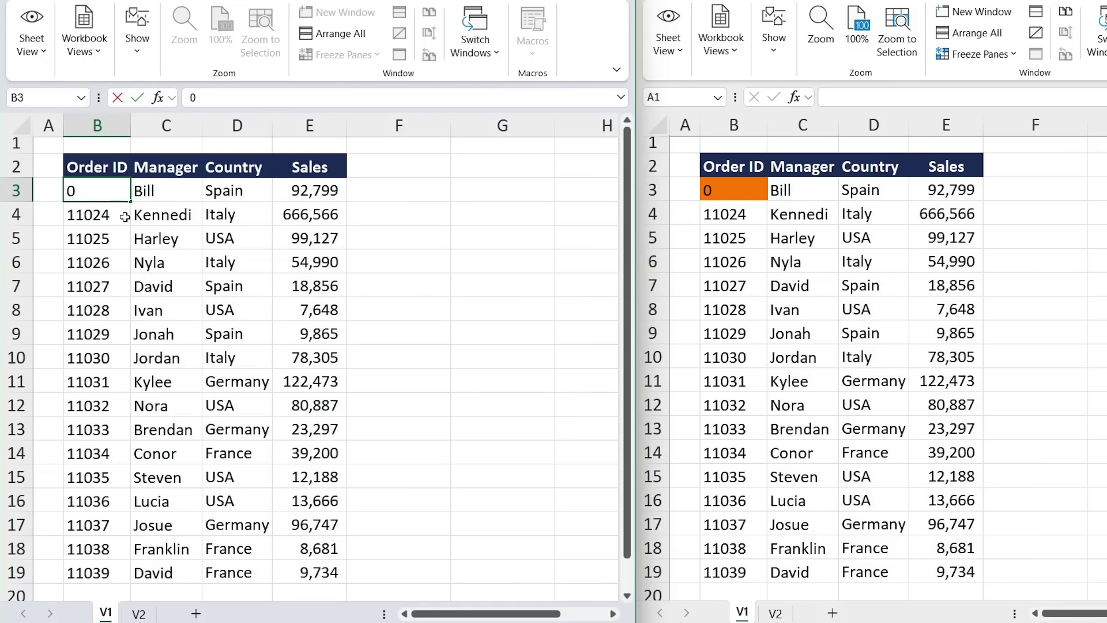
key("ctrl+z")
left_click(208, 279)
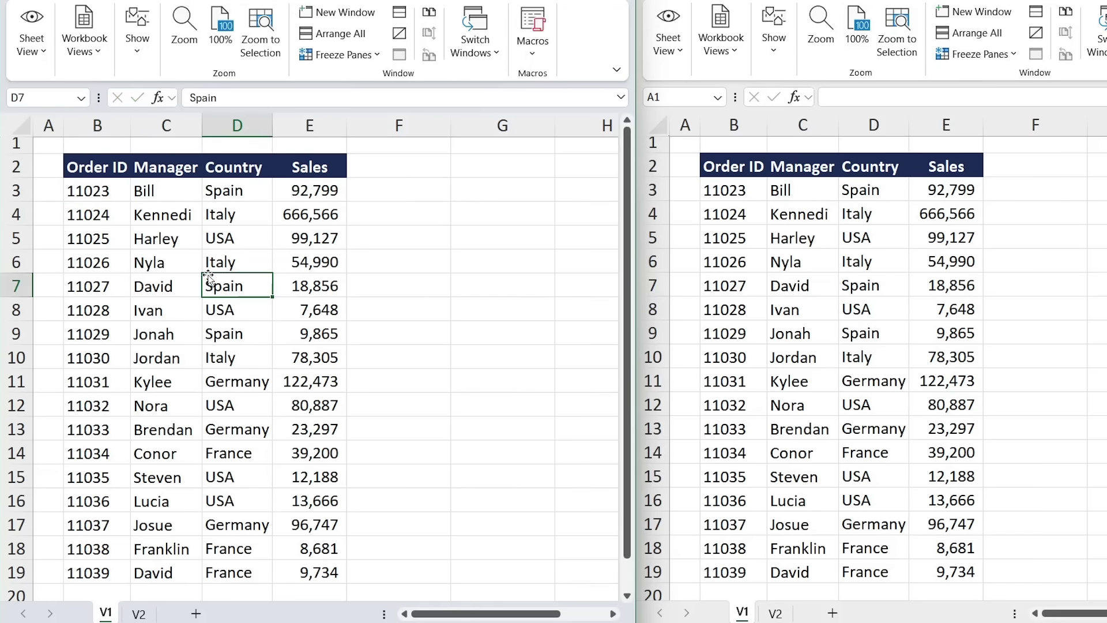
left_click(101, 187)
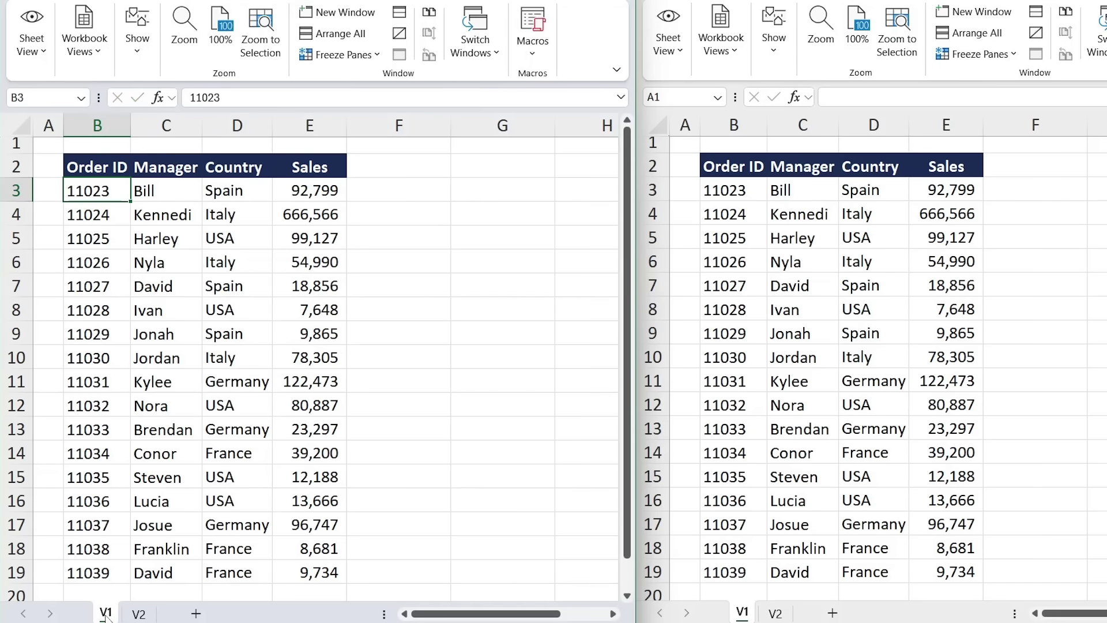
left_click(771, 609)
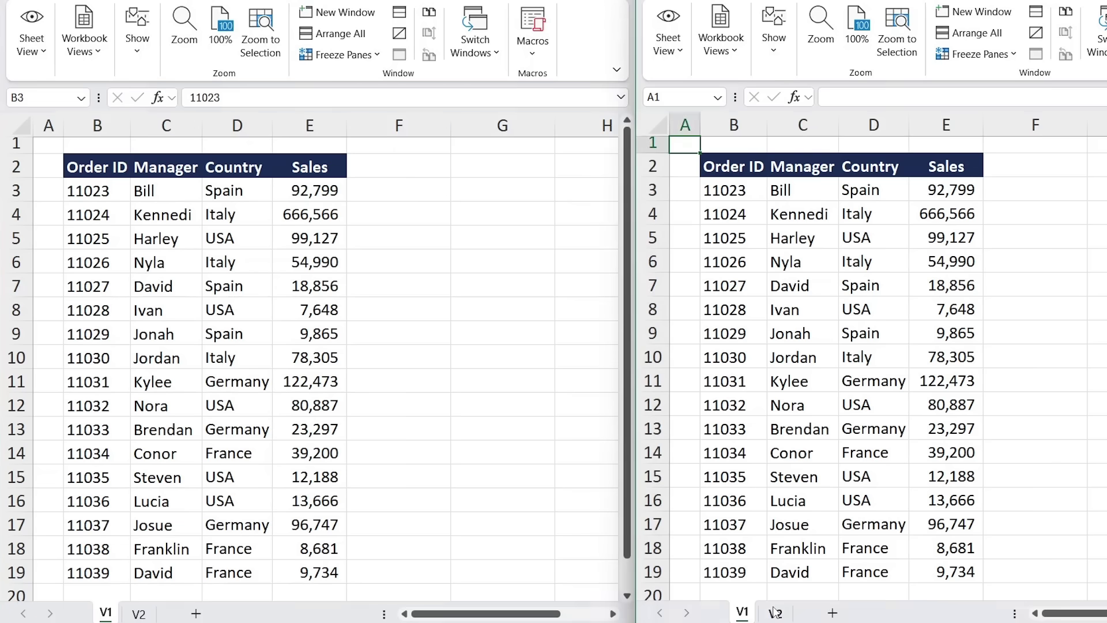
left_click(777, 613)
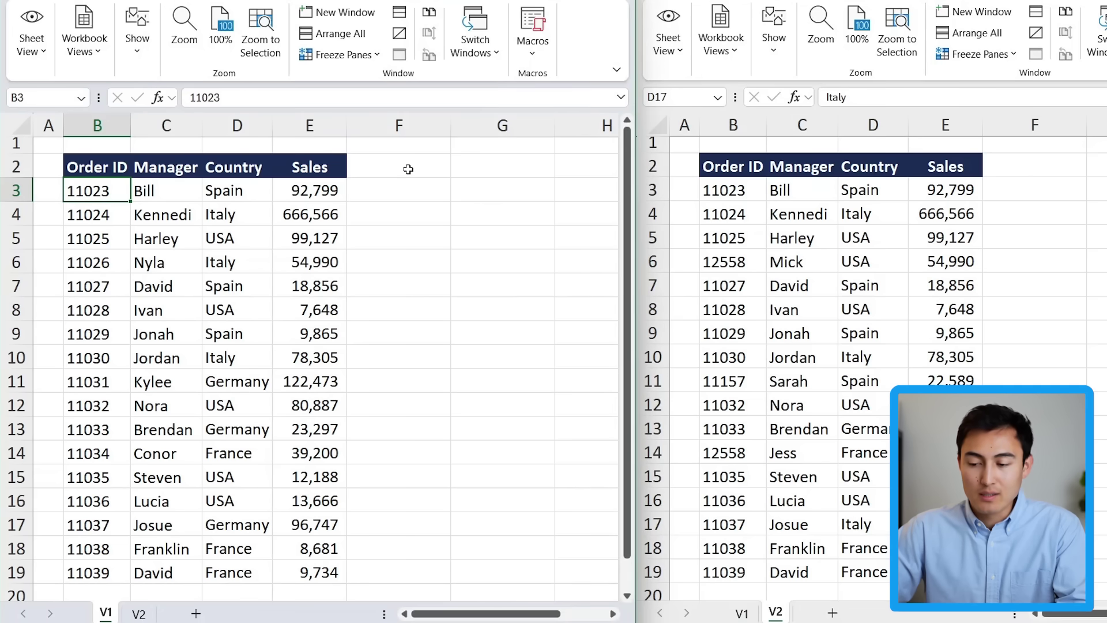
Step: Enter =COUNTIF($B$3:$B$19,'V2'!B3) in V1's F3, which returns 1
left_click(414, 192)
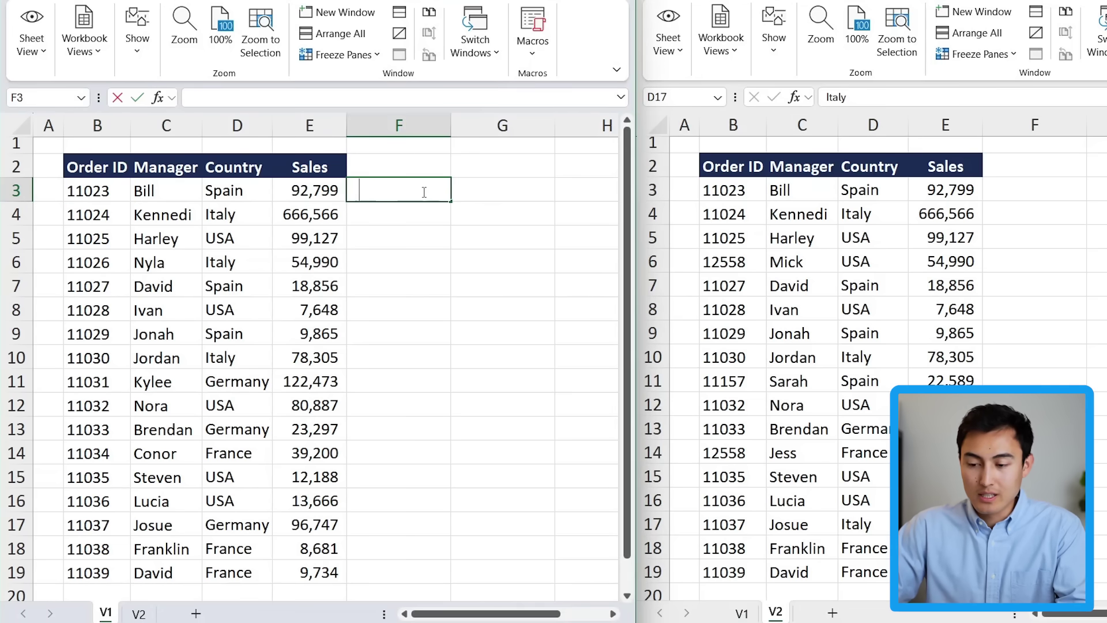
type("=countif")
key("Tab")
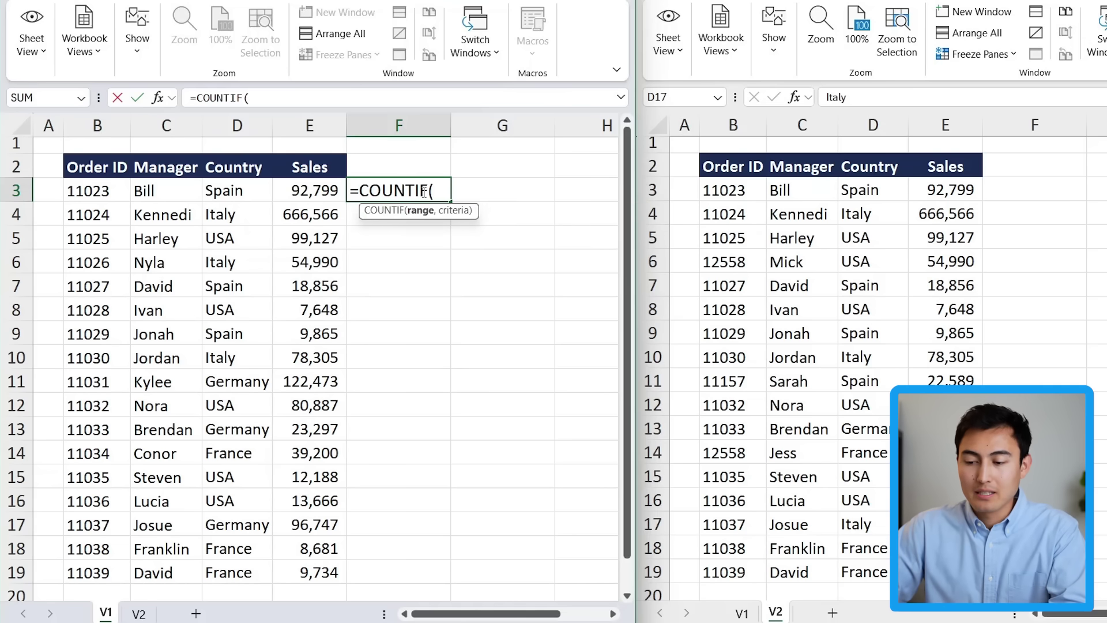
key("Left")
key("Left")
key("Left")
key("Left")
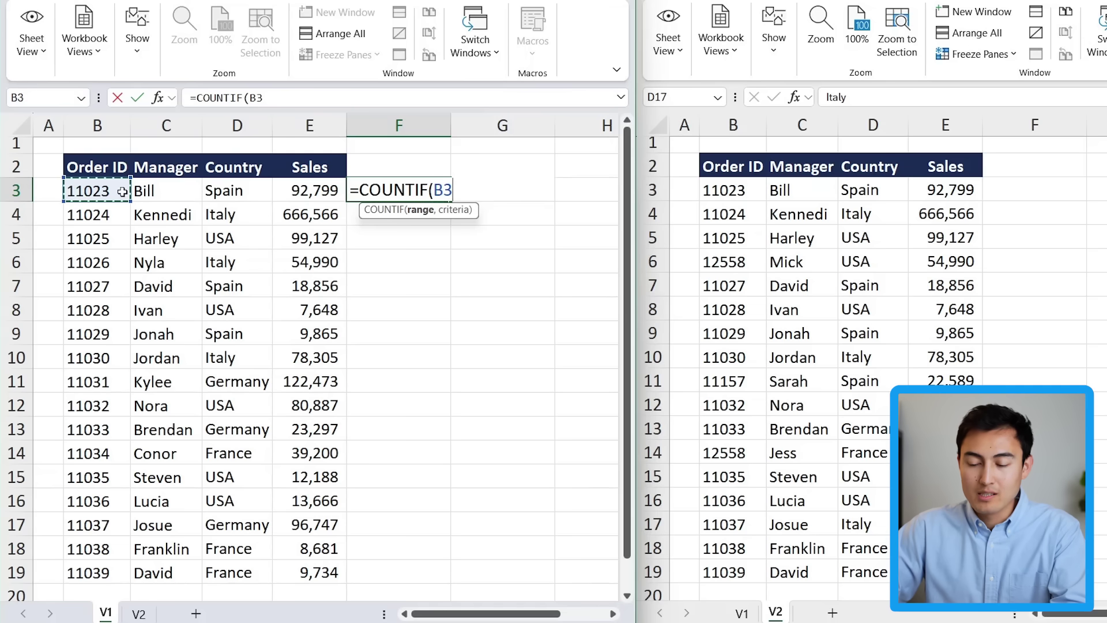
key("ctrl+shift+Down")
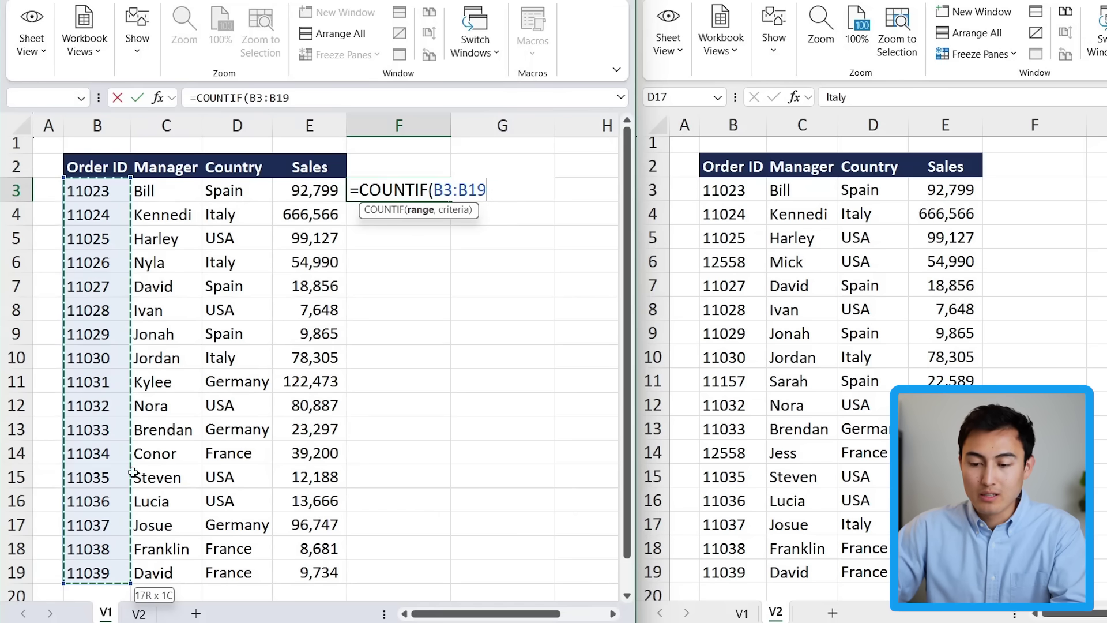
key("F4")
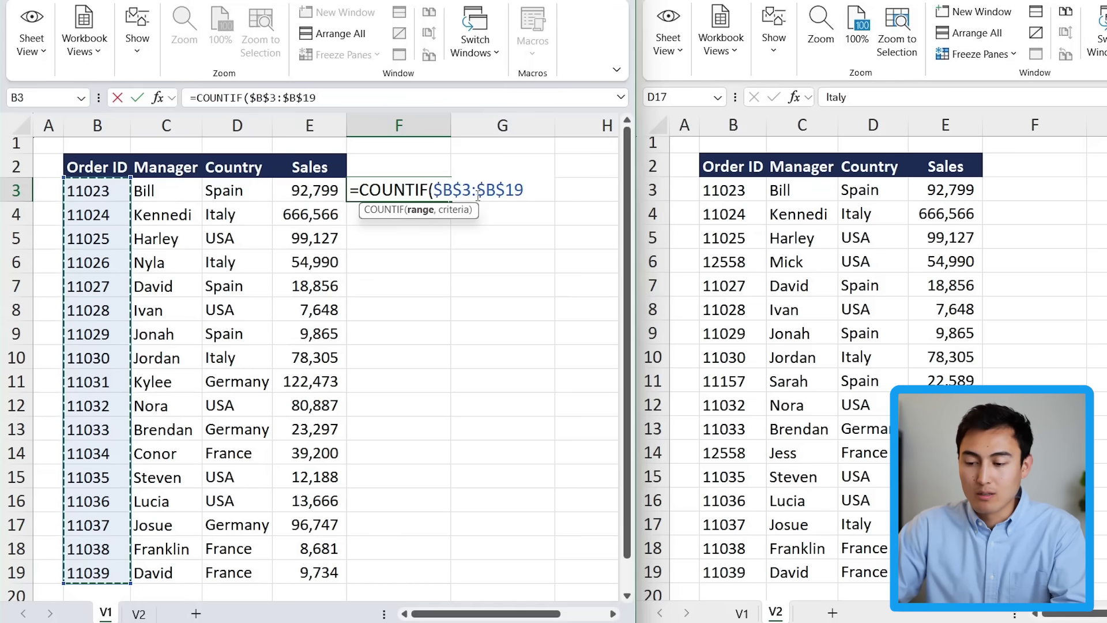
type(",")
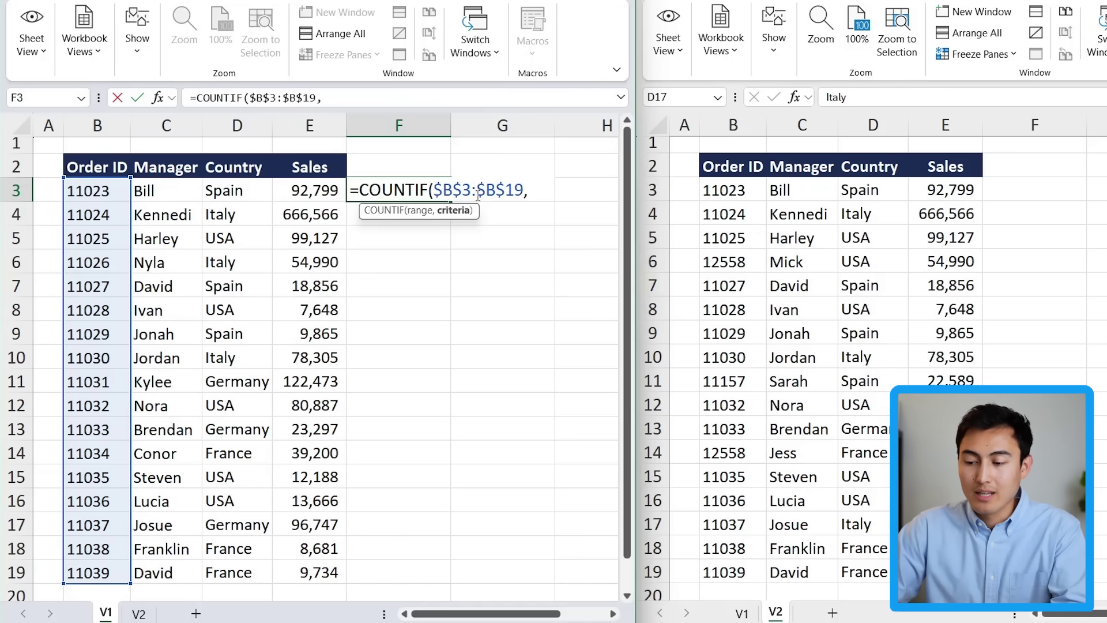
left_click(721, 186)
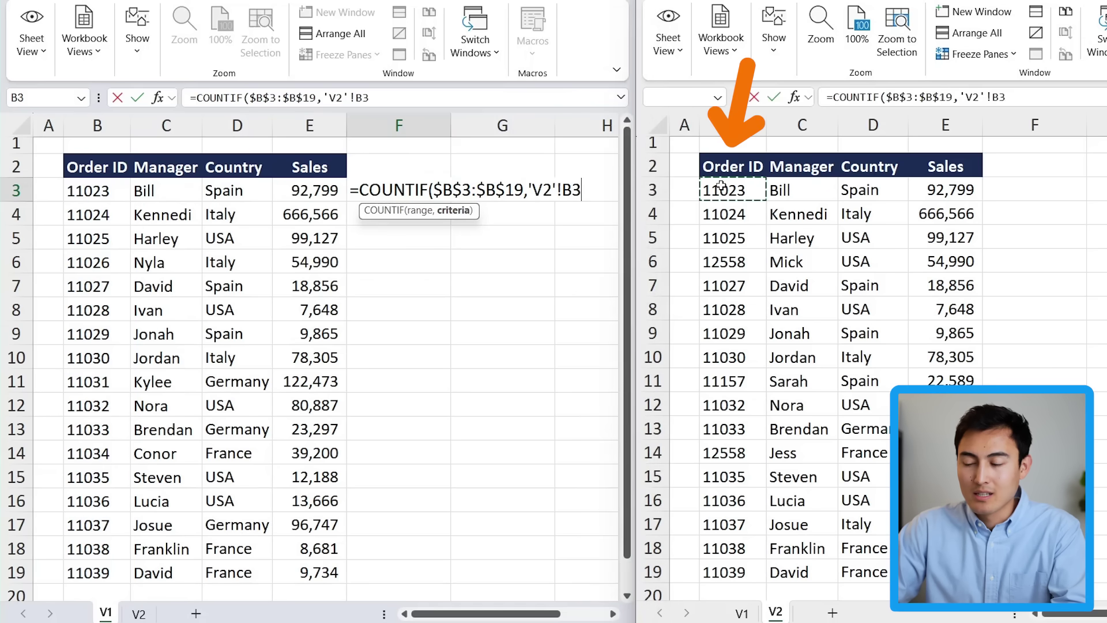
type(")")
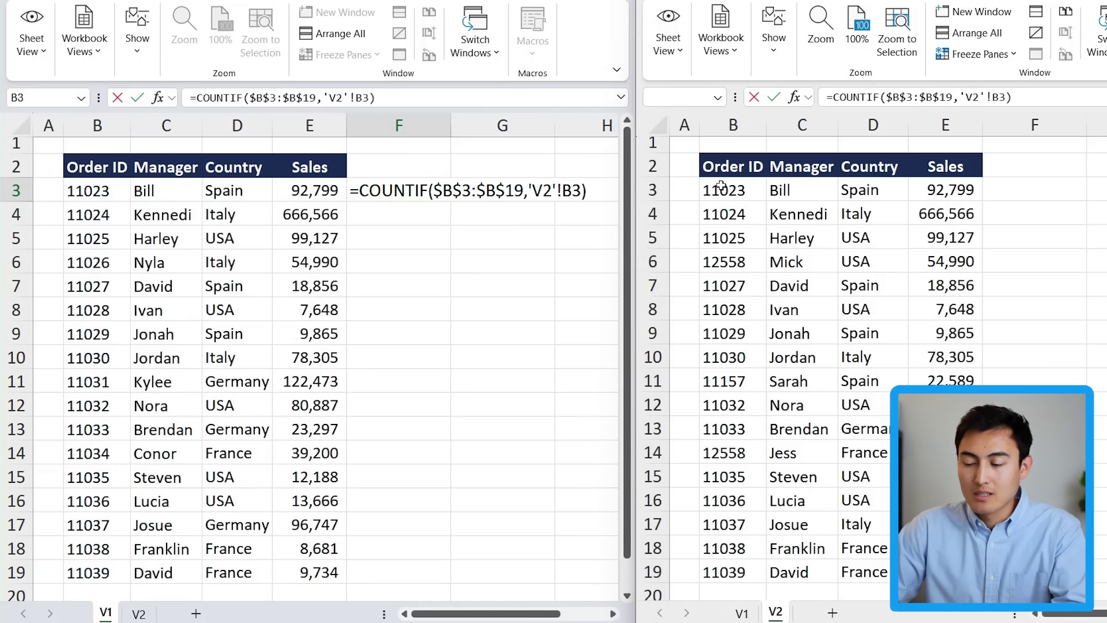
key("Return")
left_click(443, 191)
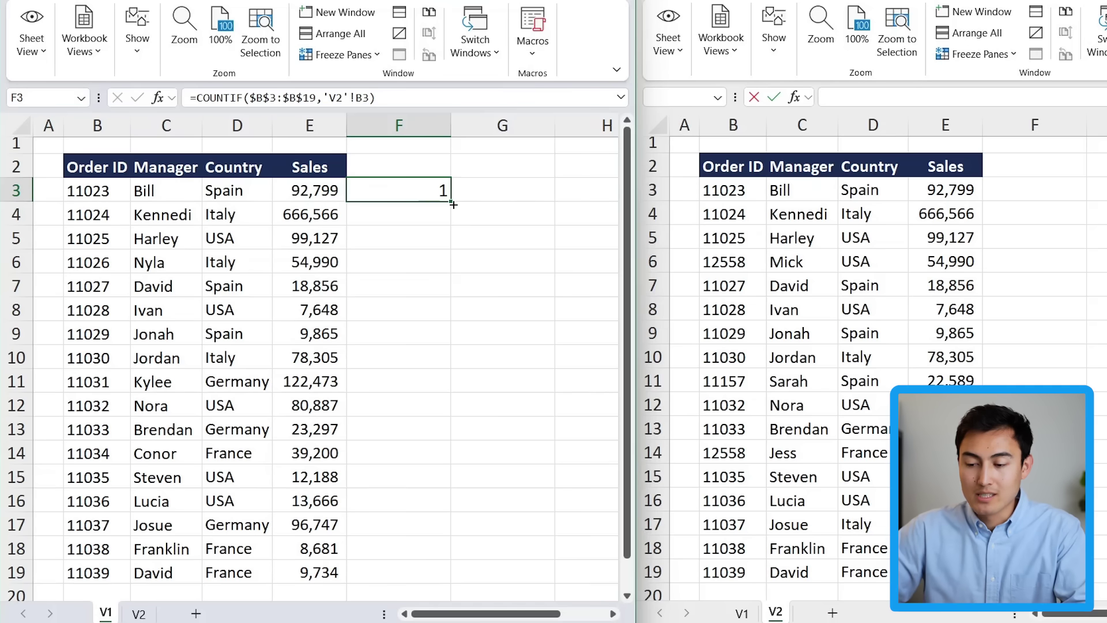
Step: Fill the COUNTIF check down to F19 and compare row 6's 0 result: 11026 versus V2's 12558
left_click_drag(453, 204, 462, 582)
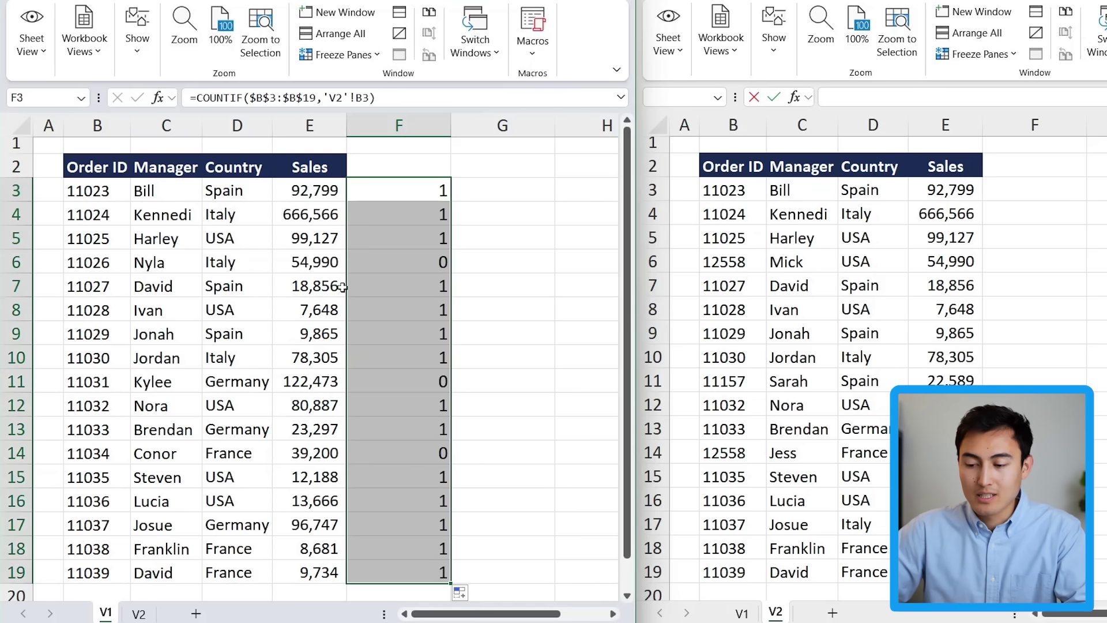
key("Down")
key("Down")
key("Down")
left_click(337, 263)
key("Left")
key("Left")
key("Left")
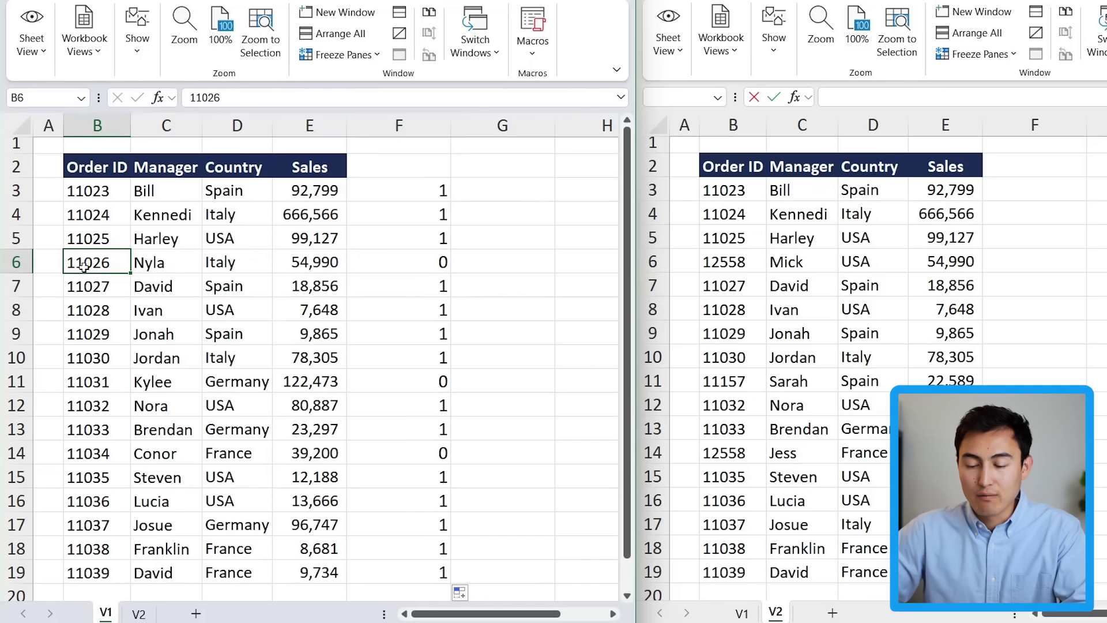
left_click(85, 266)
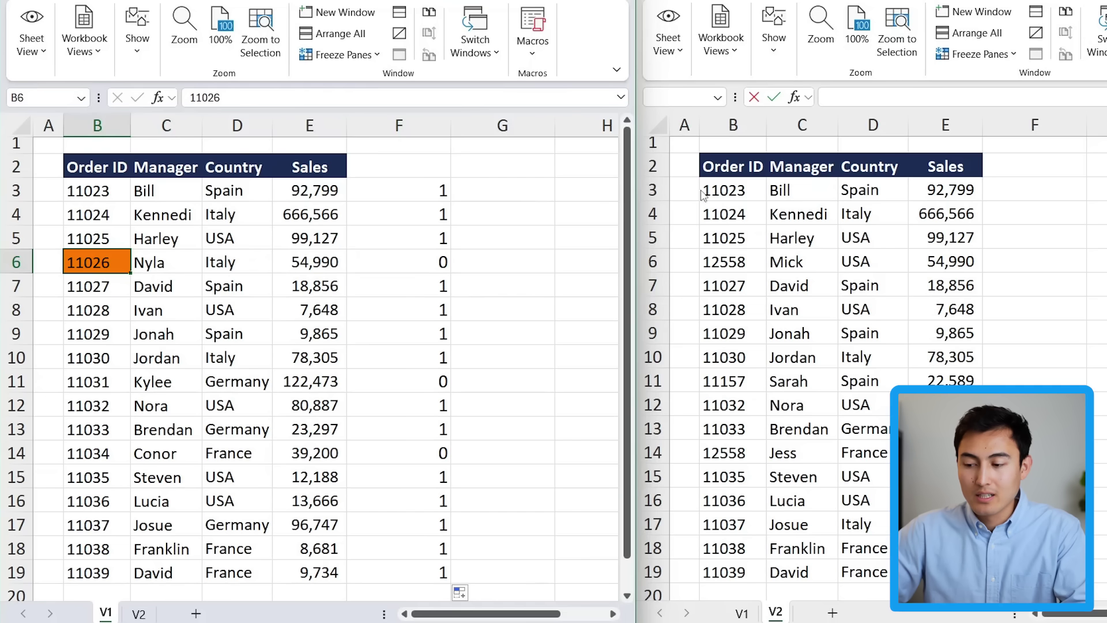
left_click(722, 261)
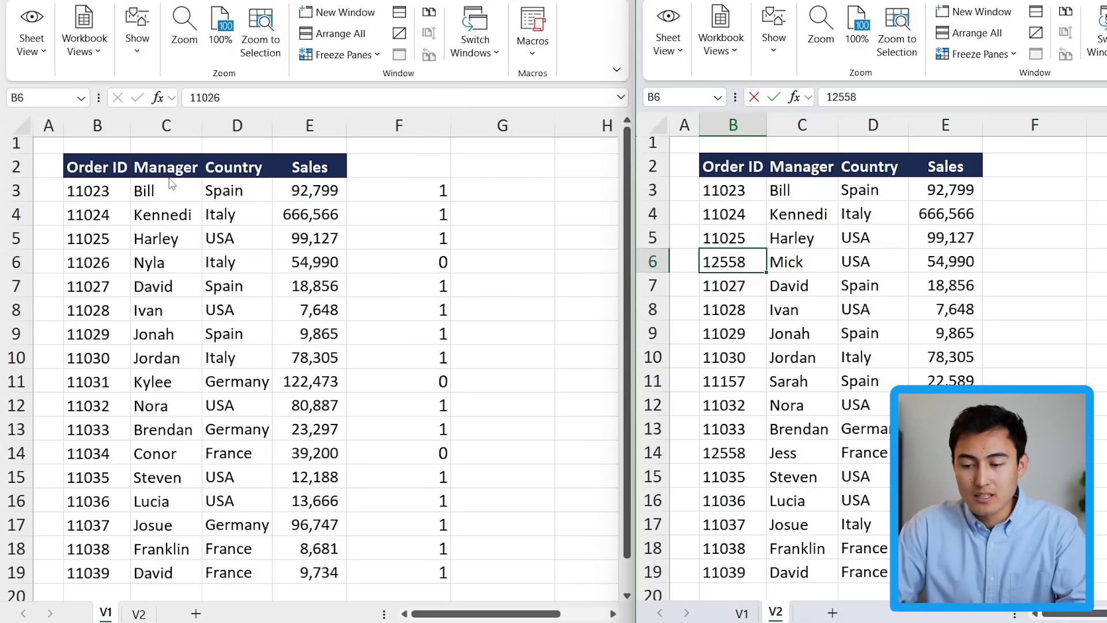
key("ctrl+F6")
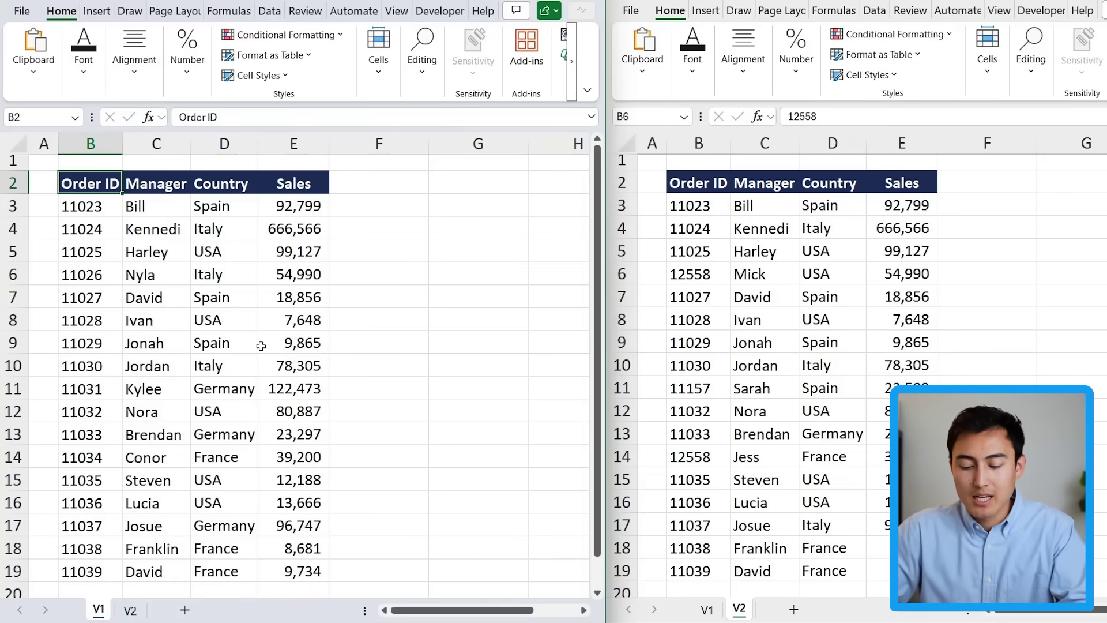
Step: Select the V1 table and create a formula rule =B2<>'V2'!B2 with relative references
key("ctrl+a")
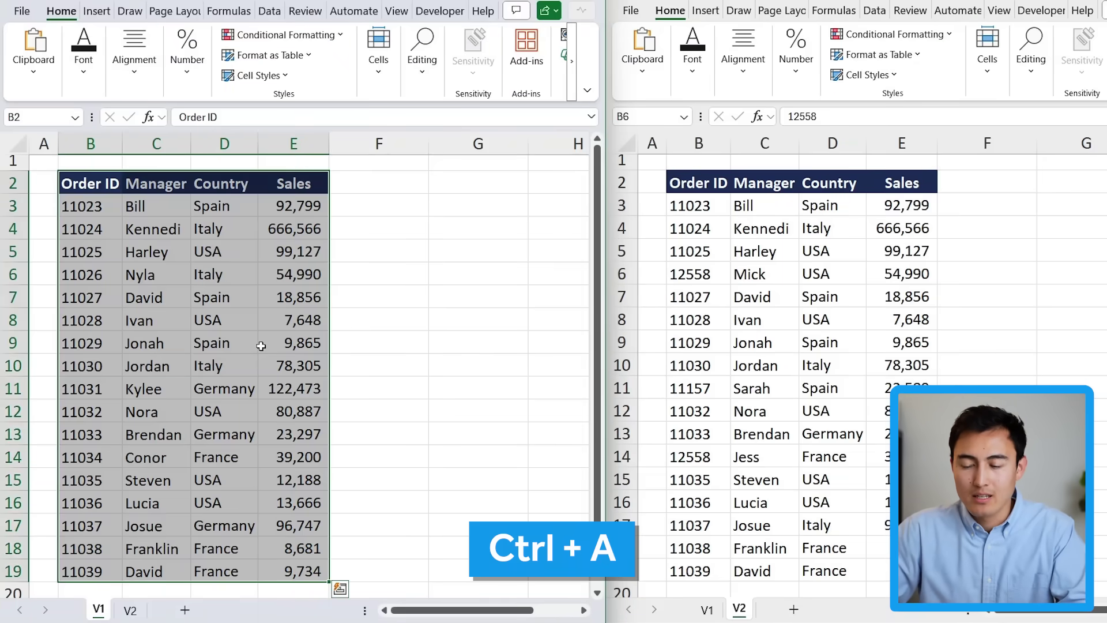
left_click(314, 37)
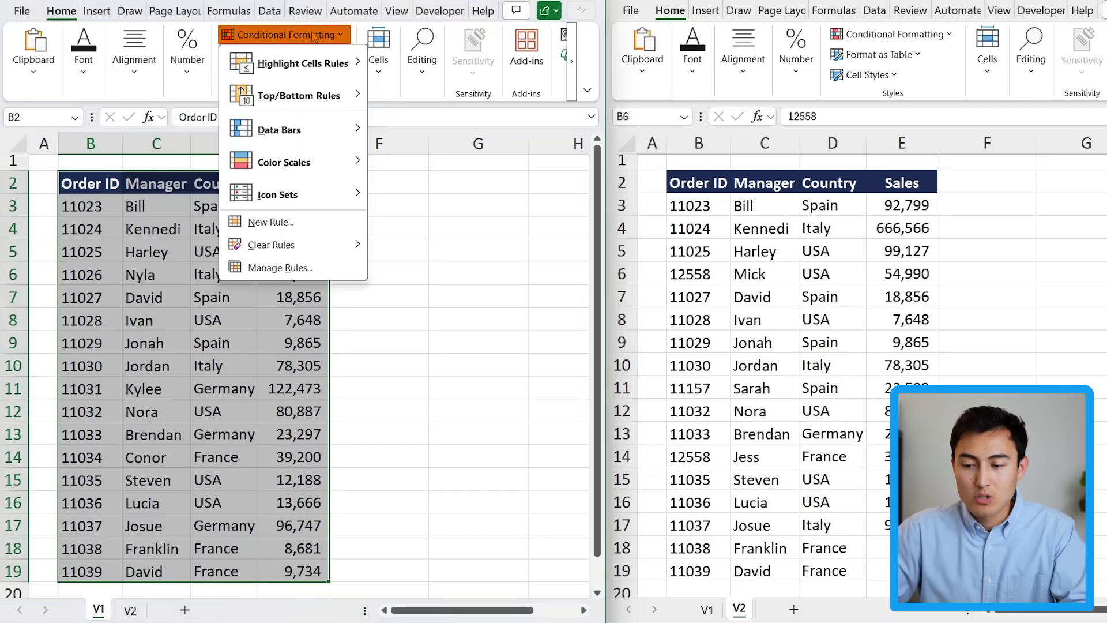
left_click(269, 227)
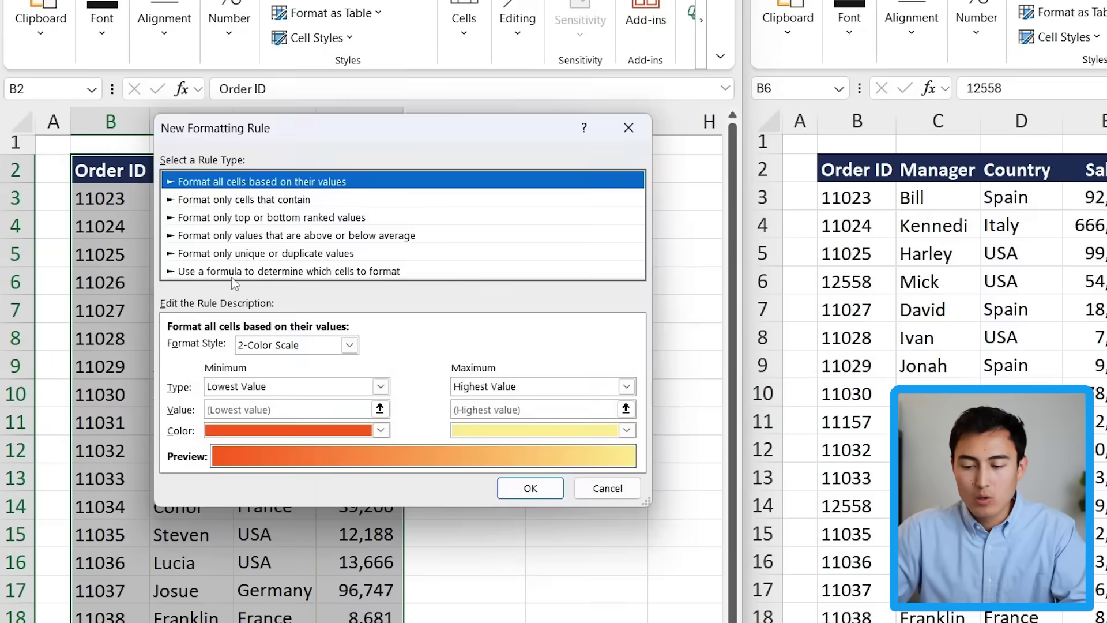
left_click(217, 272)
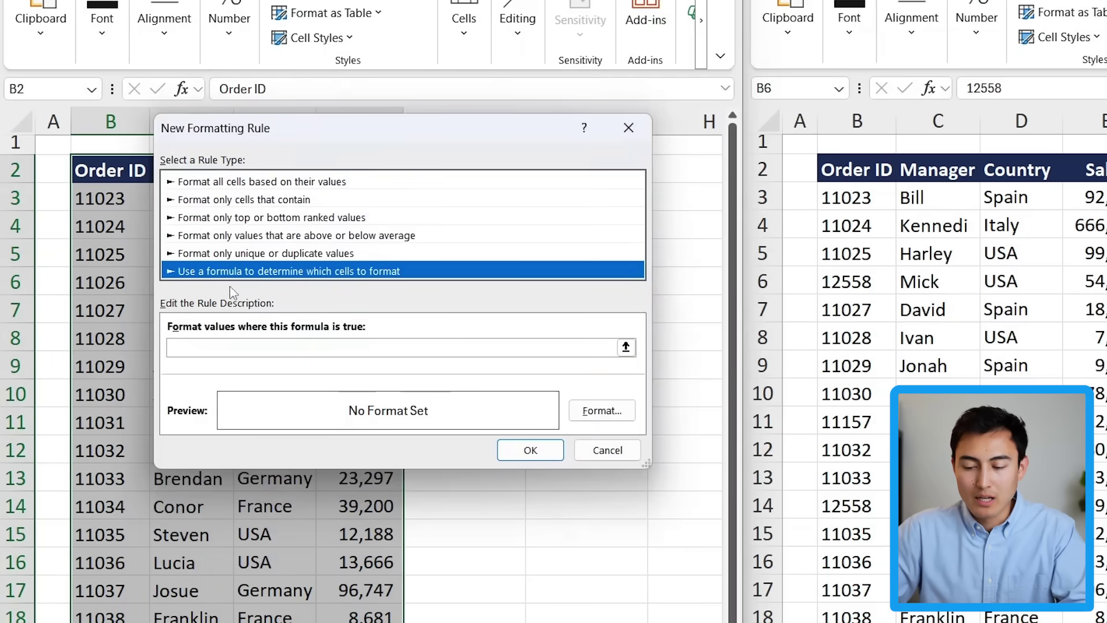
left_click(189, 353)
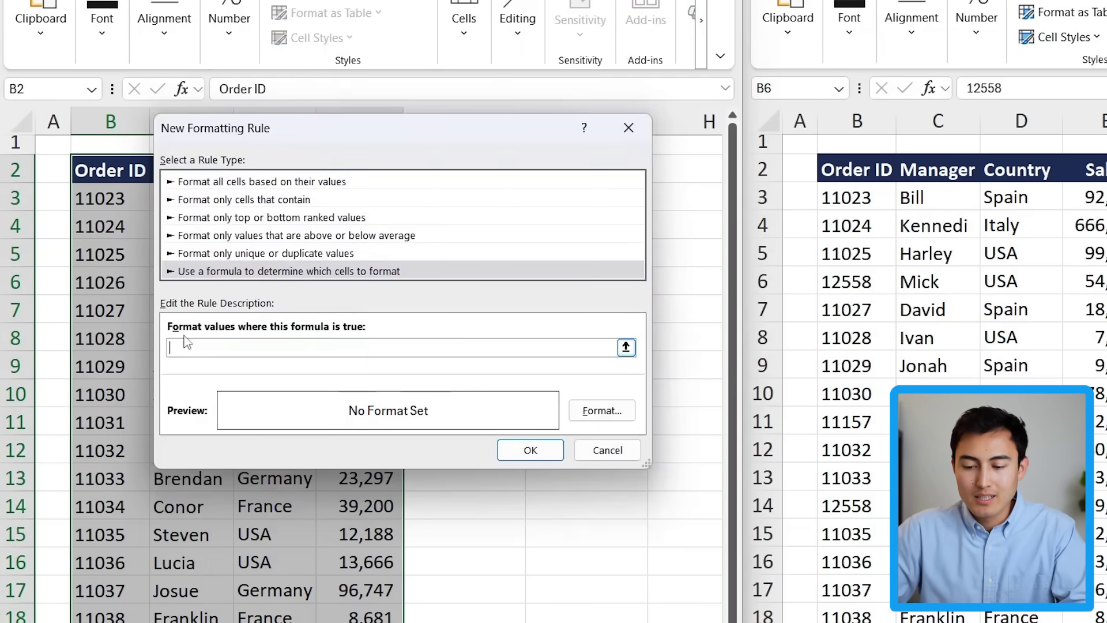
left_click(111, 171)
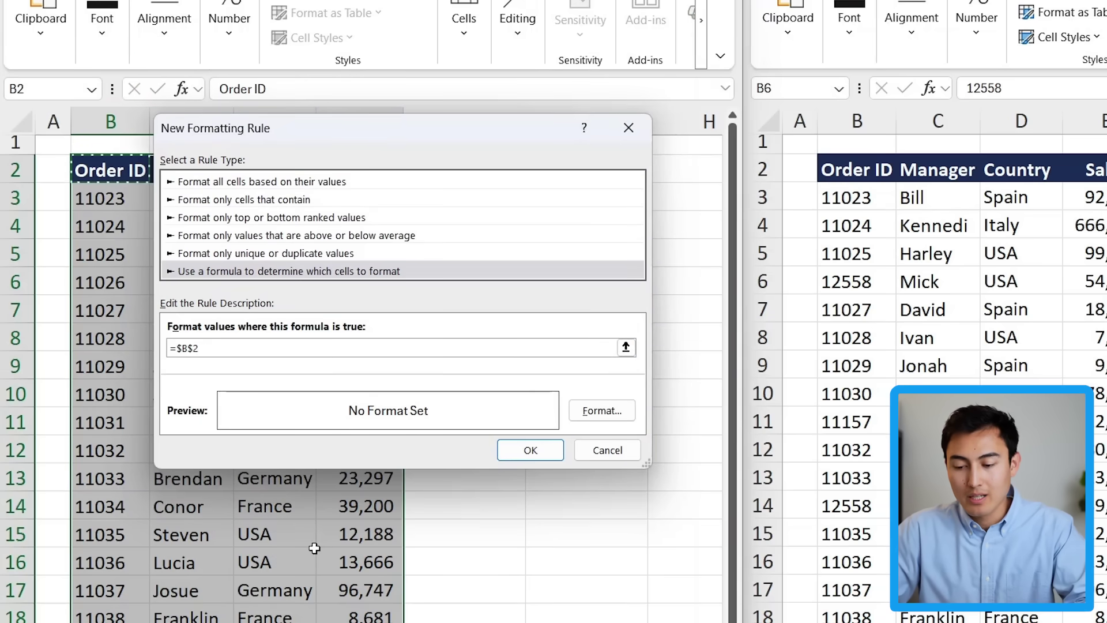
key("F4")
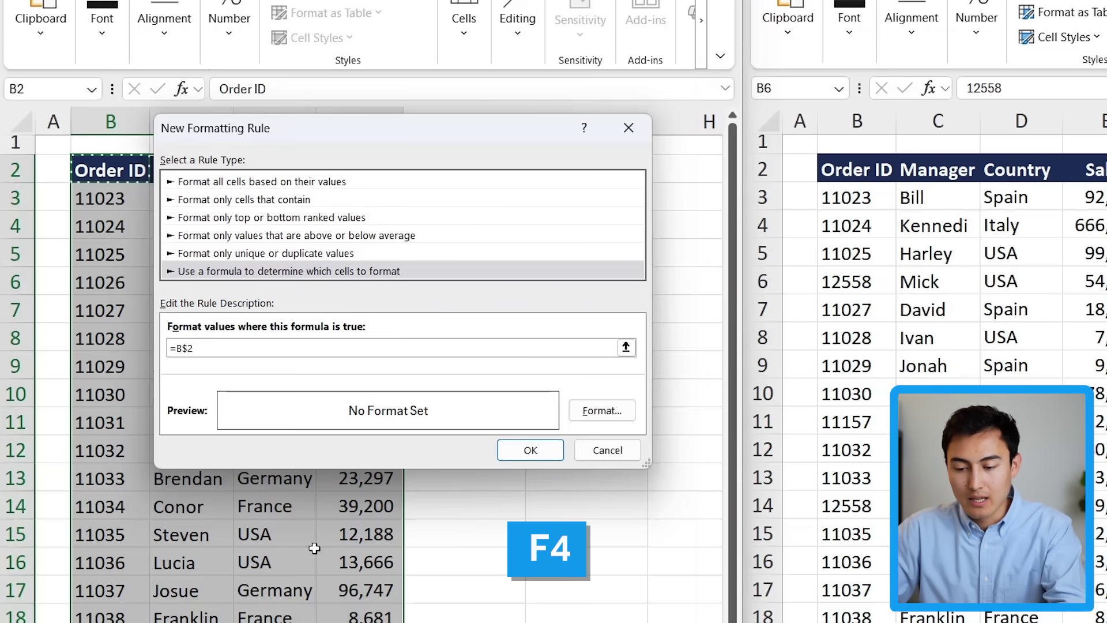
key("F4")
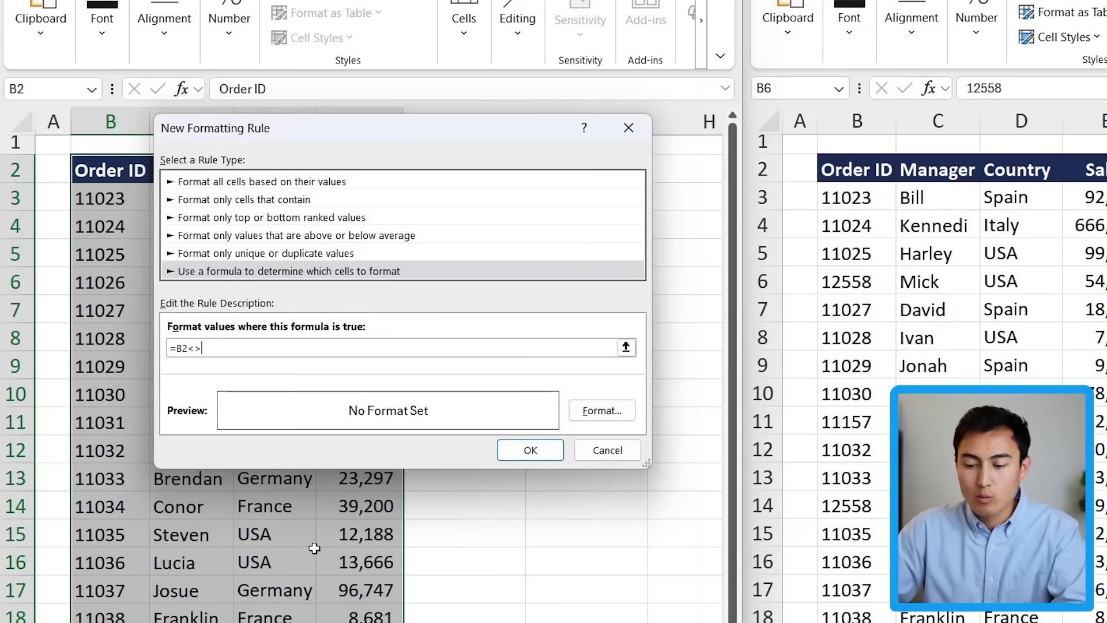
left_click(851, 166)
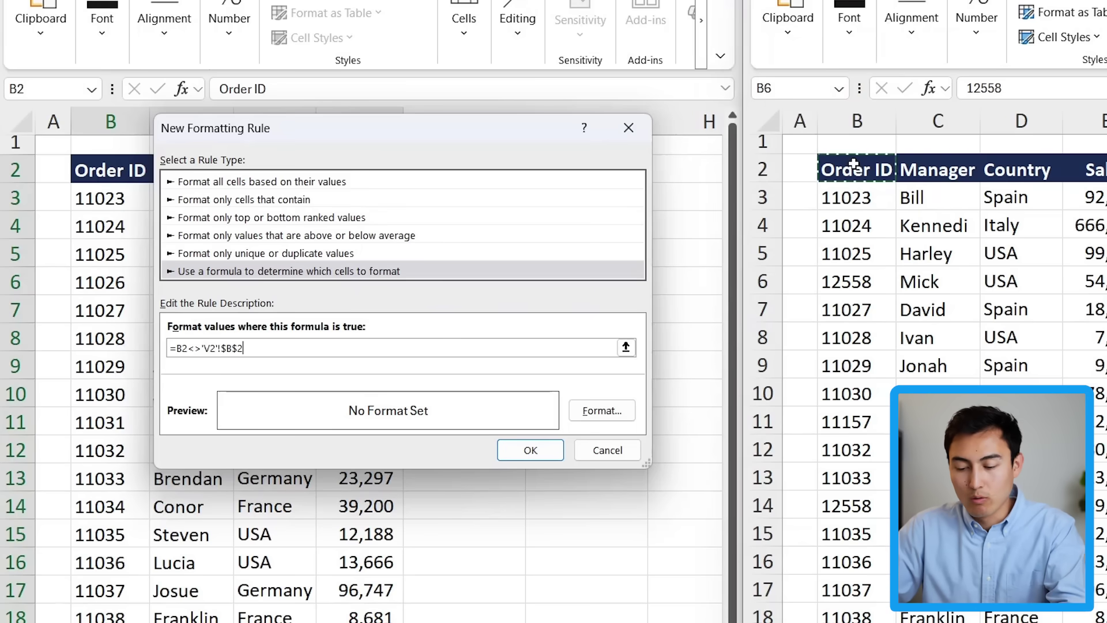
key("F4")
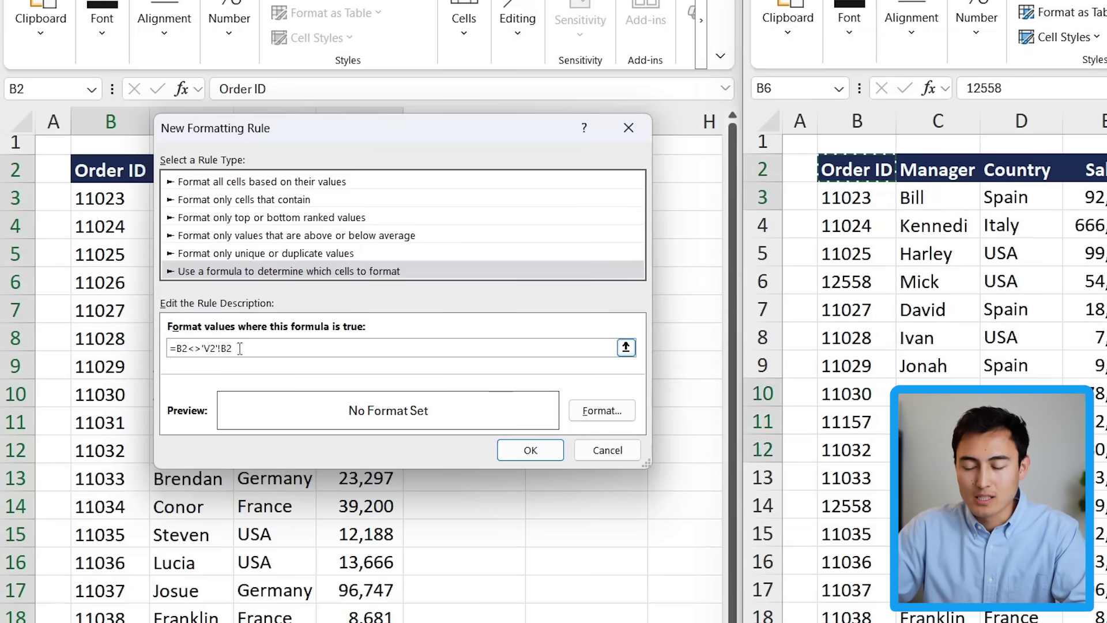
Step: Give the rule a gold fill and apply it to highlight differing cells
left_click(603, 411)
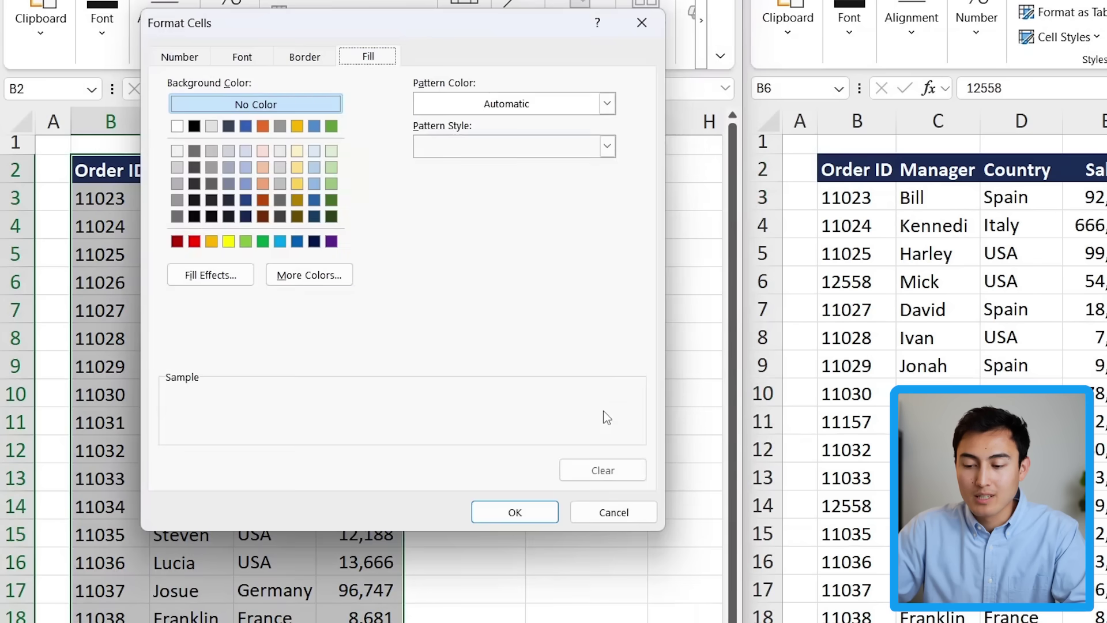
left_click(211, 242)
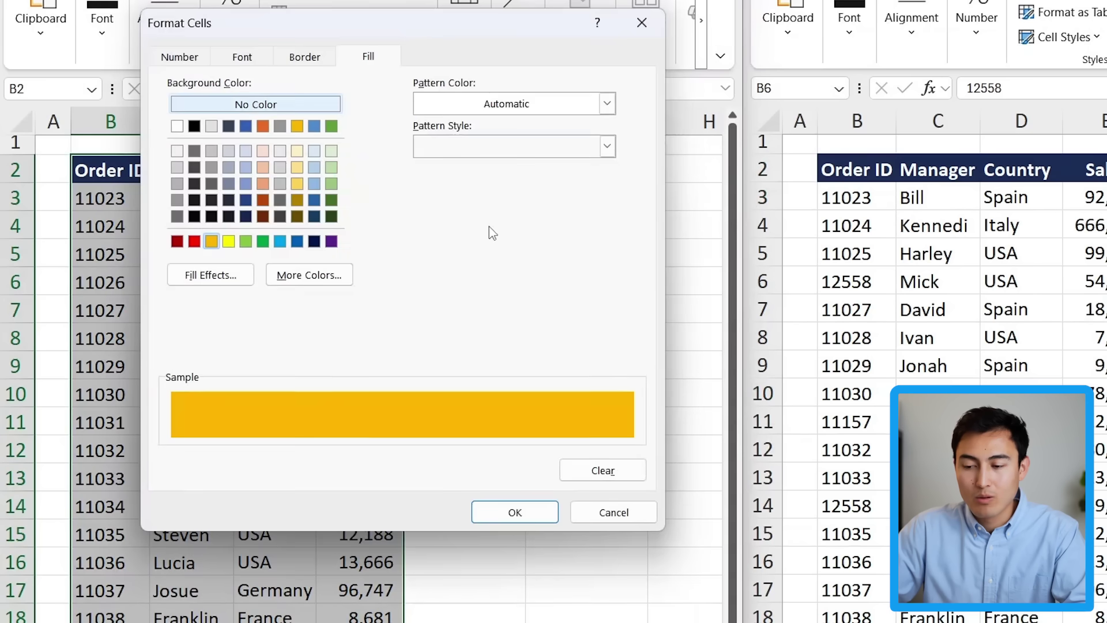
left_click(515, 512)
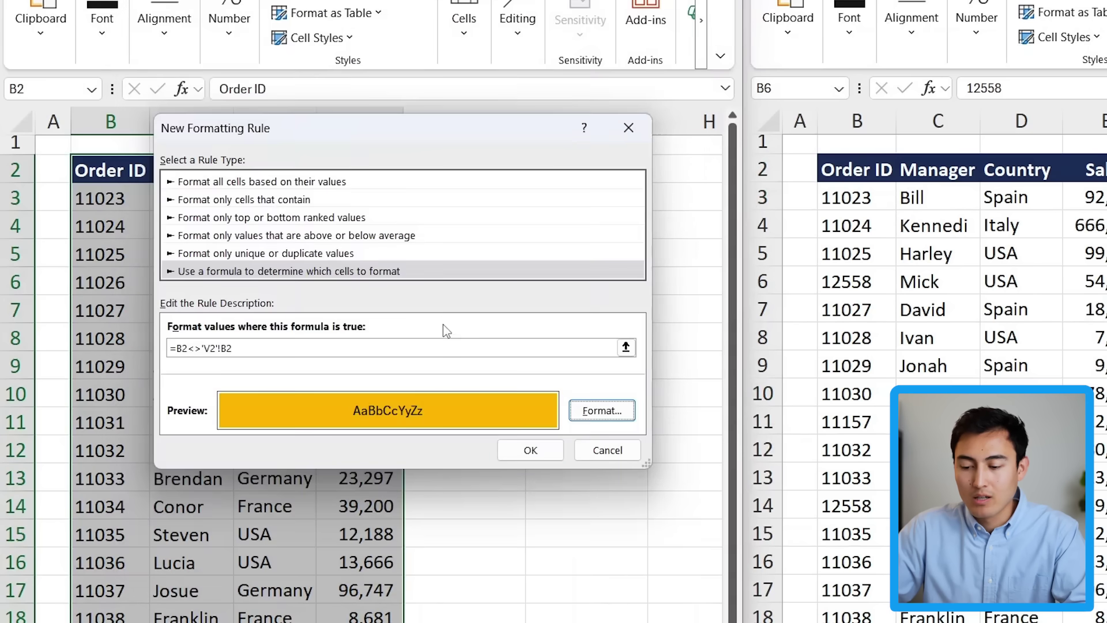
left_click(530, 450)
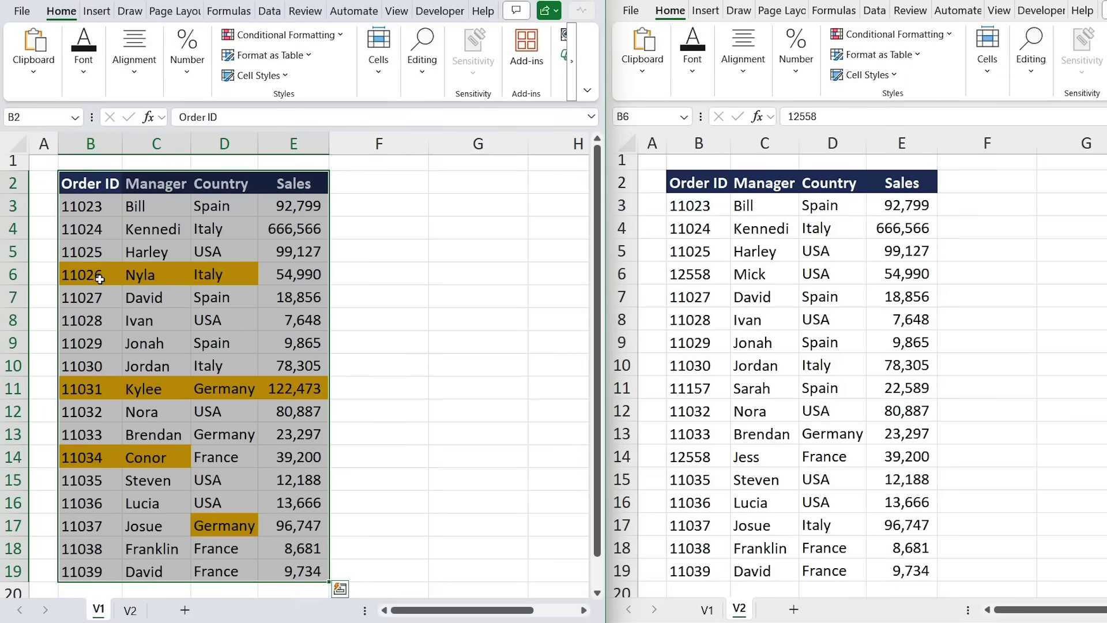
Step: Inspect V2's row 6 entries, then change D17's country on V1 to Italy
key("Down")
key("Down")
key("Down")
key("Down")
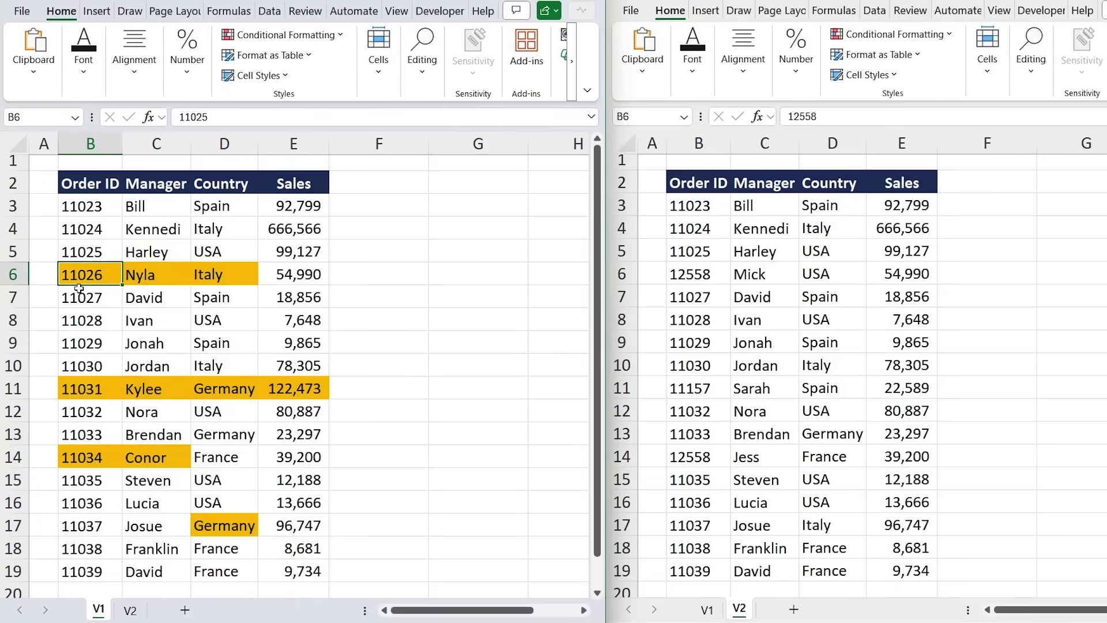
left_click(675, 275)
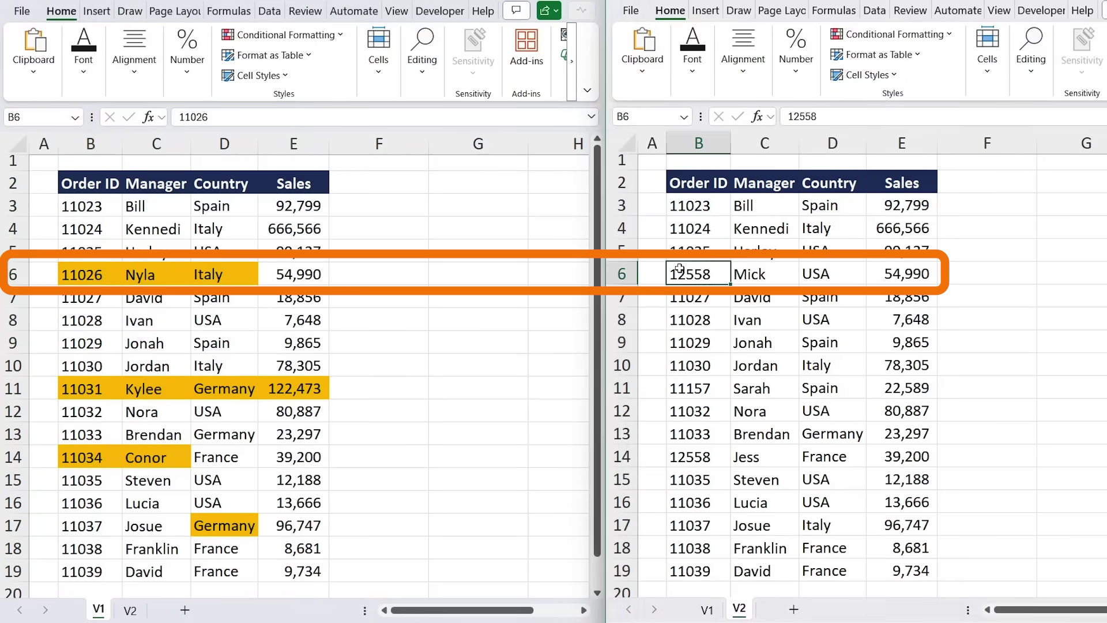
key("shift+Right")
key("shift+Right")
left_click(727, 267)
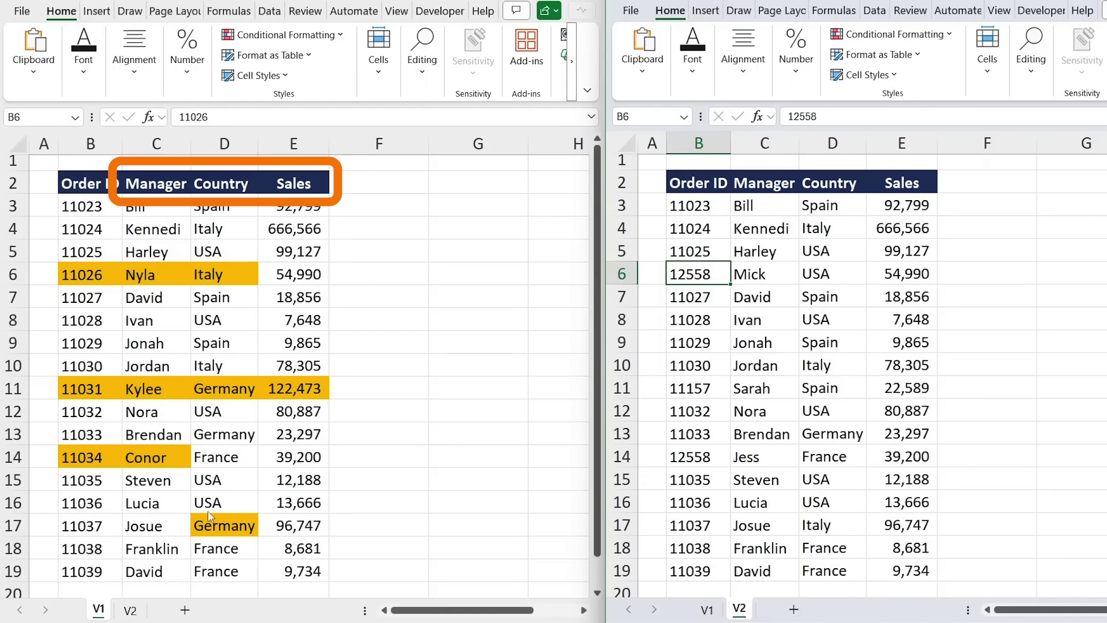
key("alt+Tab")
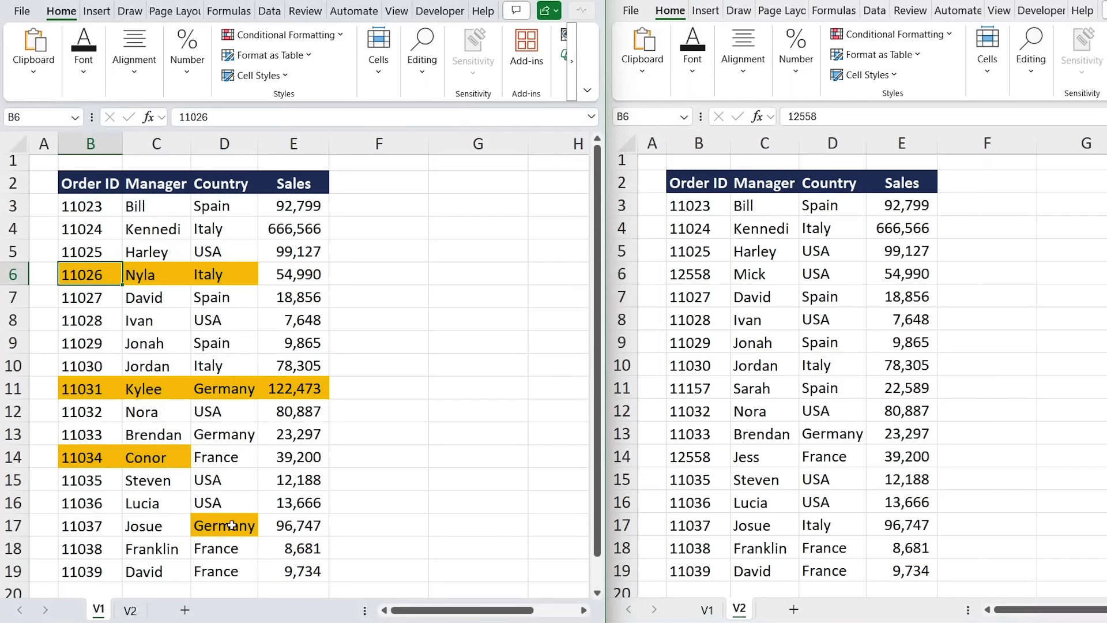
left_click(227, 528)
type("Italy")
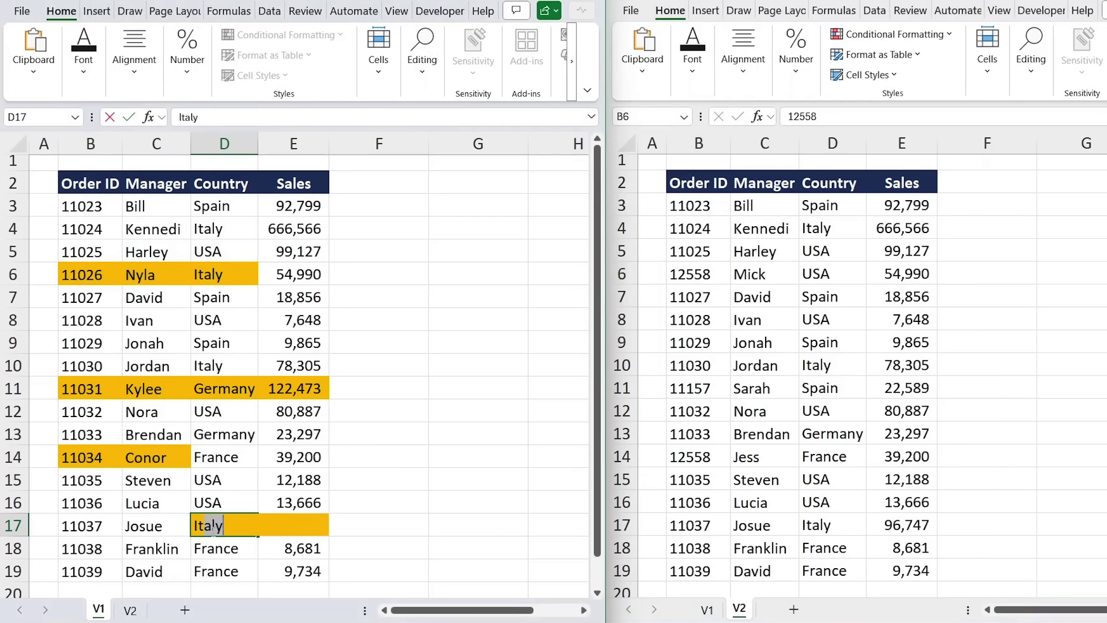
key("Return")
left_click(237, 528)
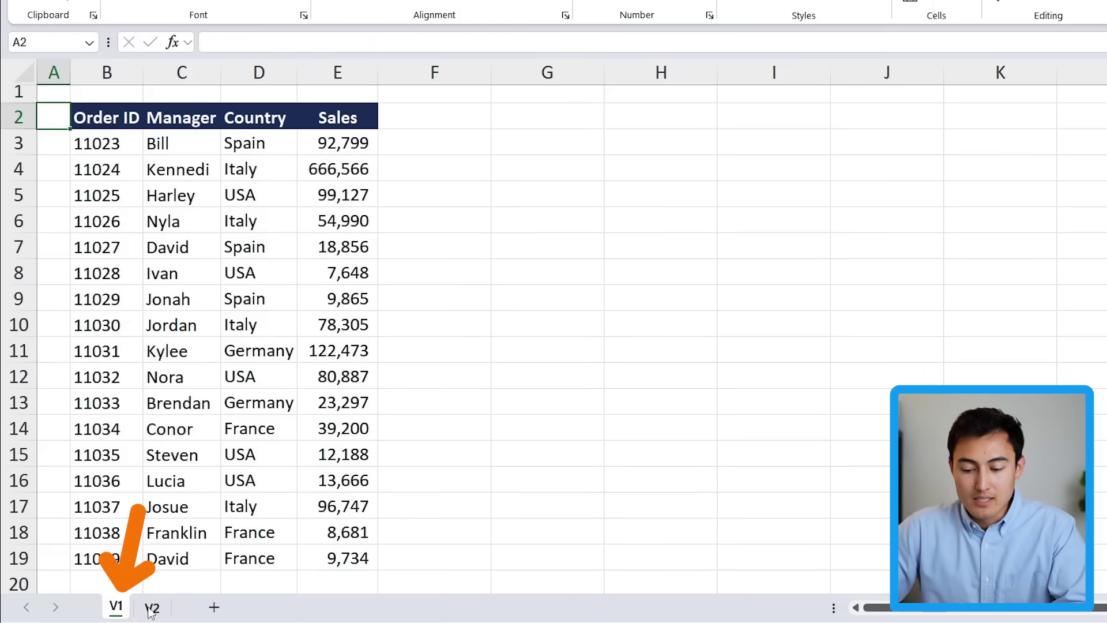
Step: Add a new Sheet3 and start an =IF formula in A1
left_click(148, 607)
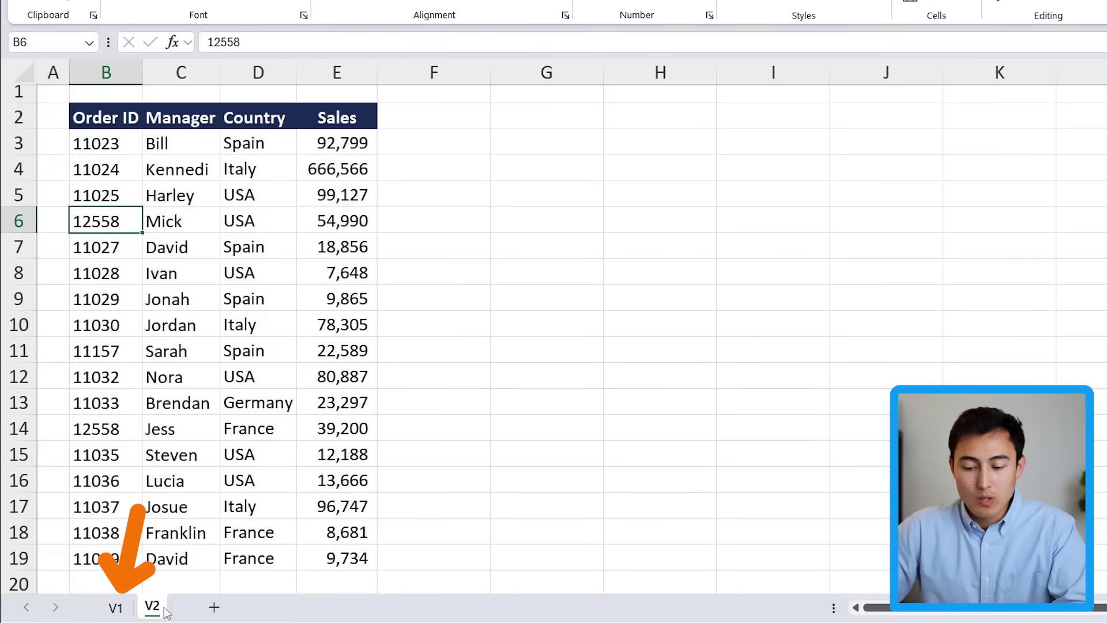
left_click(213, 610)
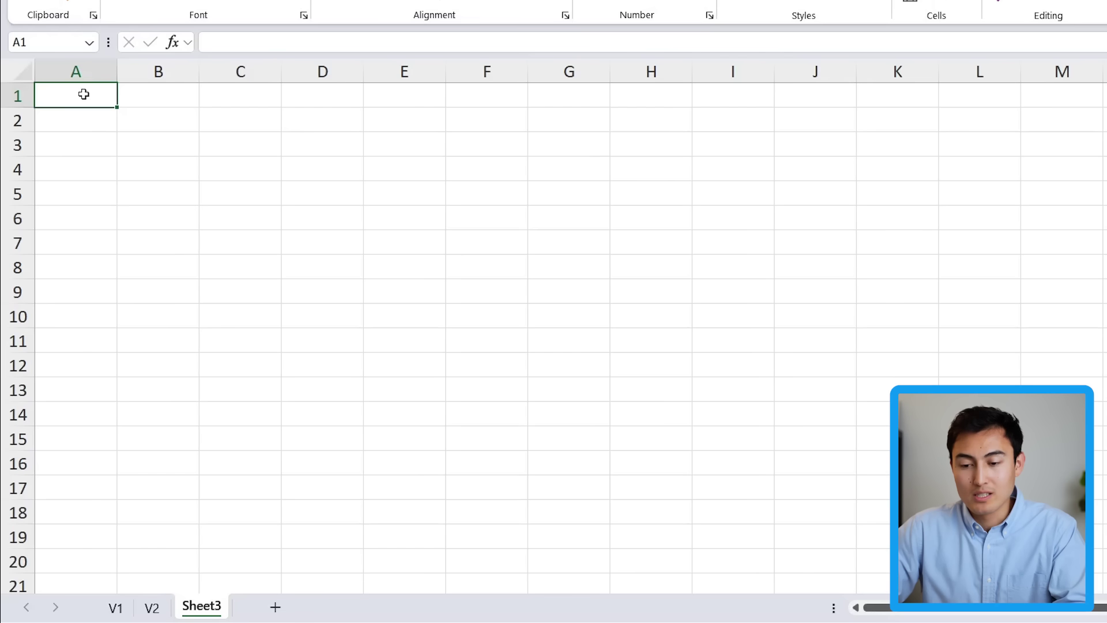
type("=")
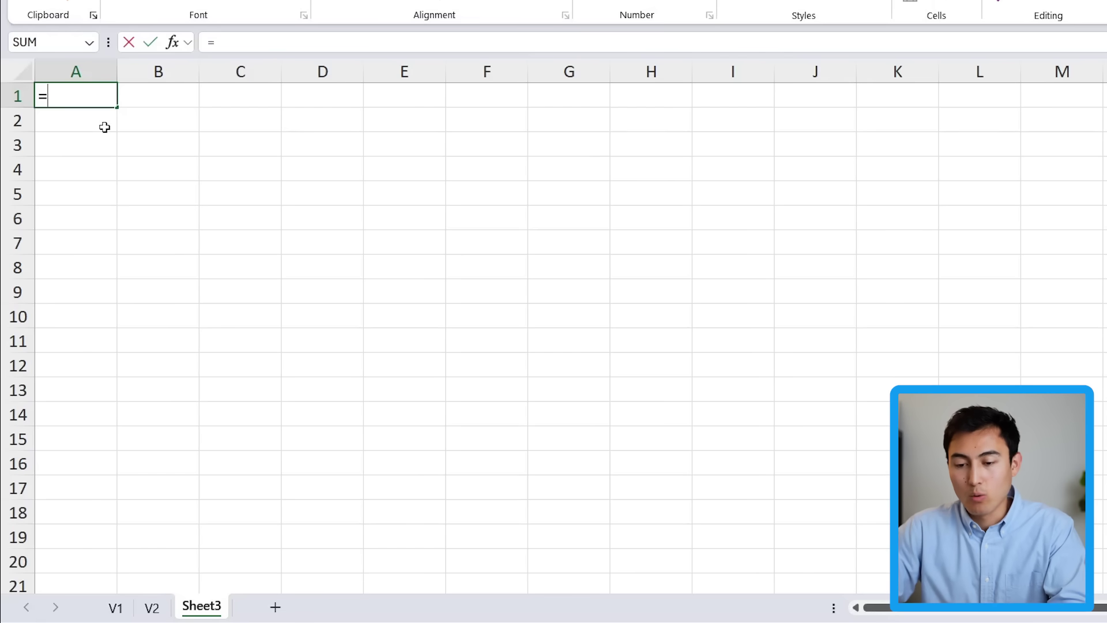
type("if")
key("Tab")
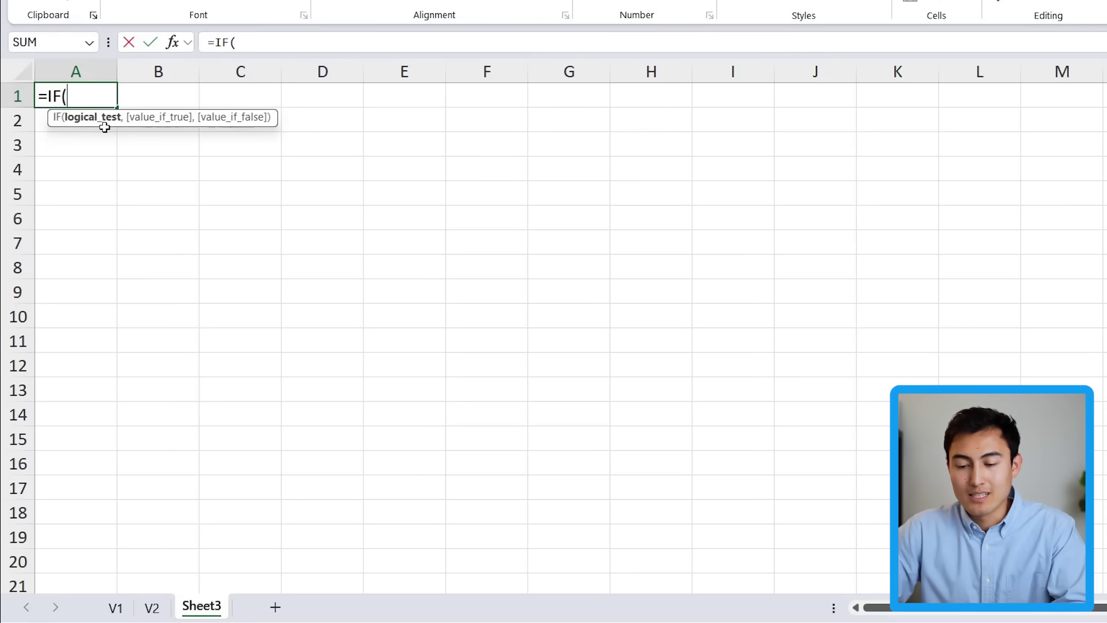
Step: Build the IF test 'V1'!B2='V2'!B2 and the true value 'V2'!B2
key("ctrl+Page_Up")
key("ctrl+Page_Up")
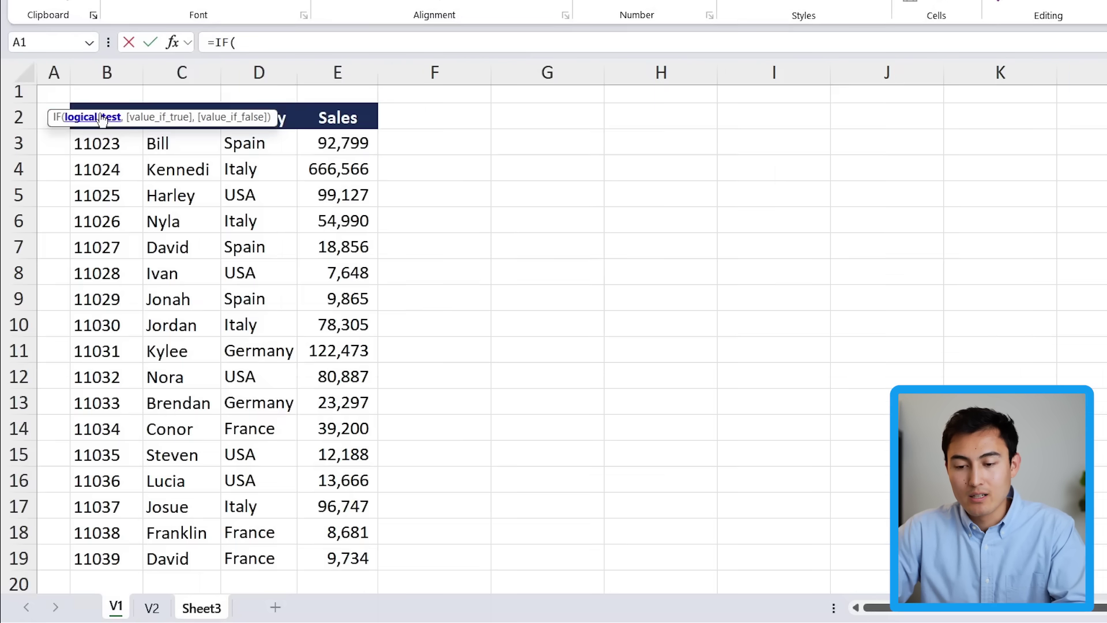
left_click(90, 105)
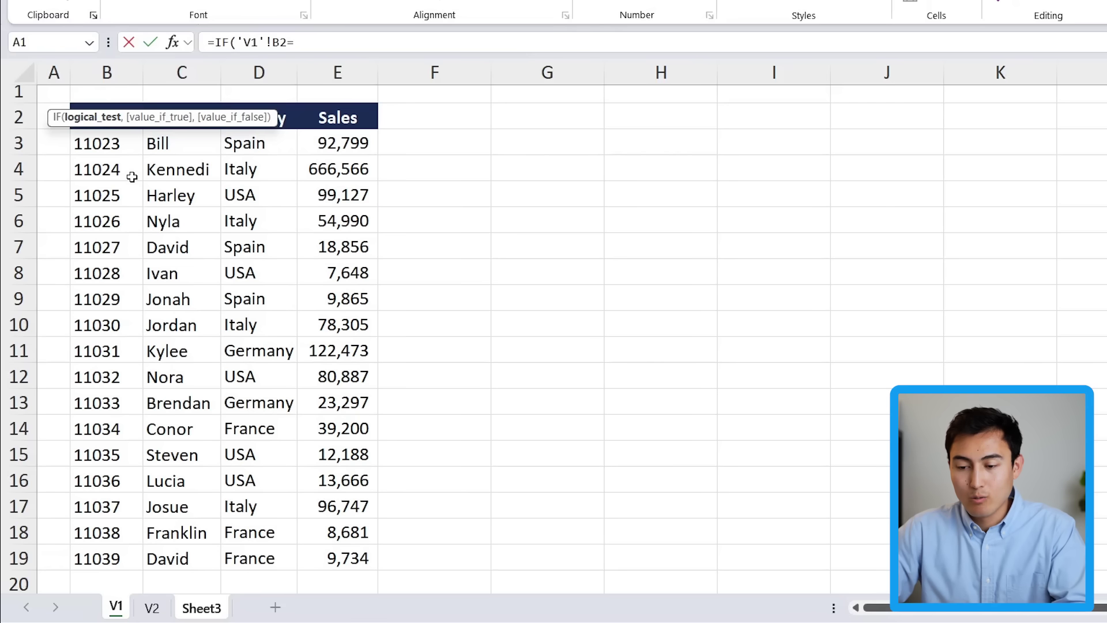
left_click(151, 608)
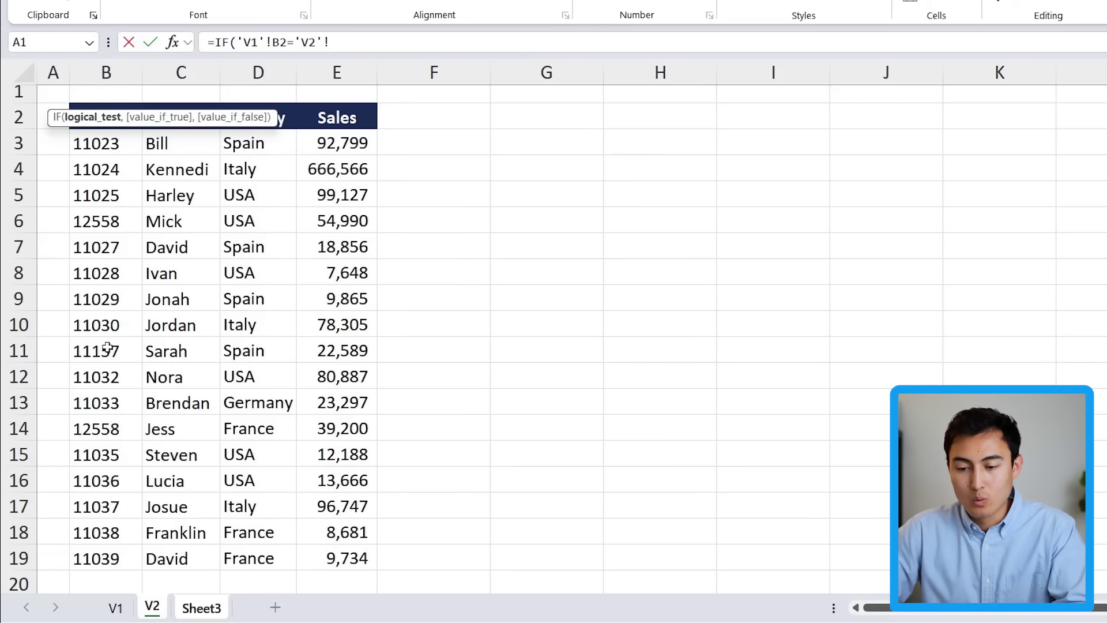
left_click(76, 155)
key("Up")
type(",")
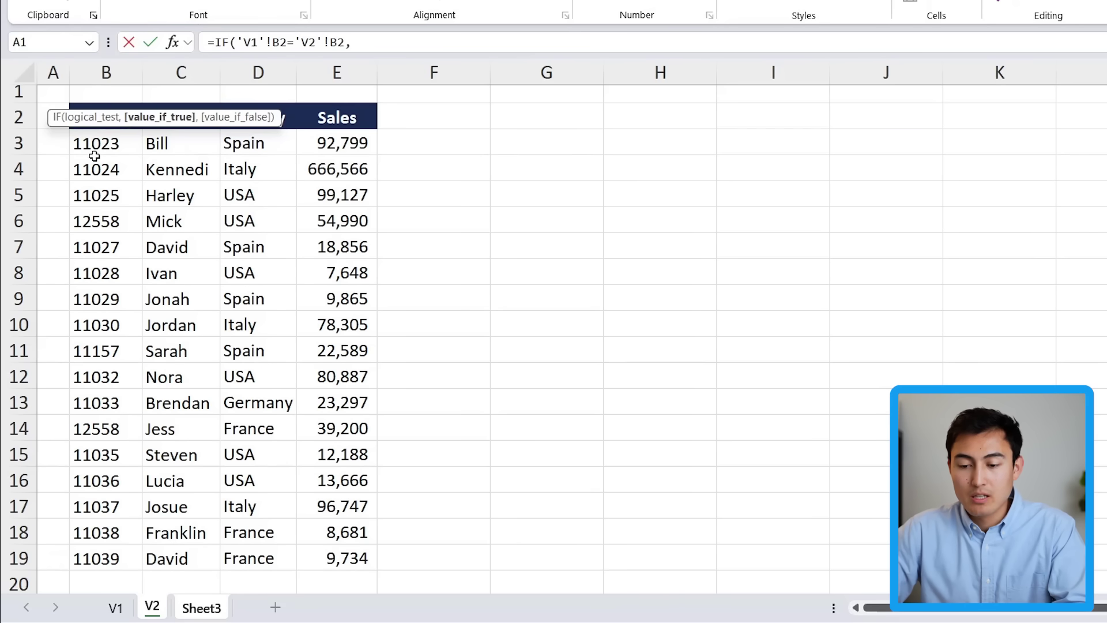
left_click(90, 148)
key("Up")
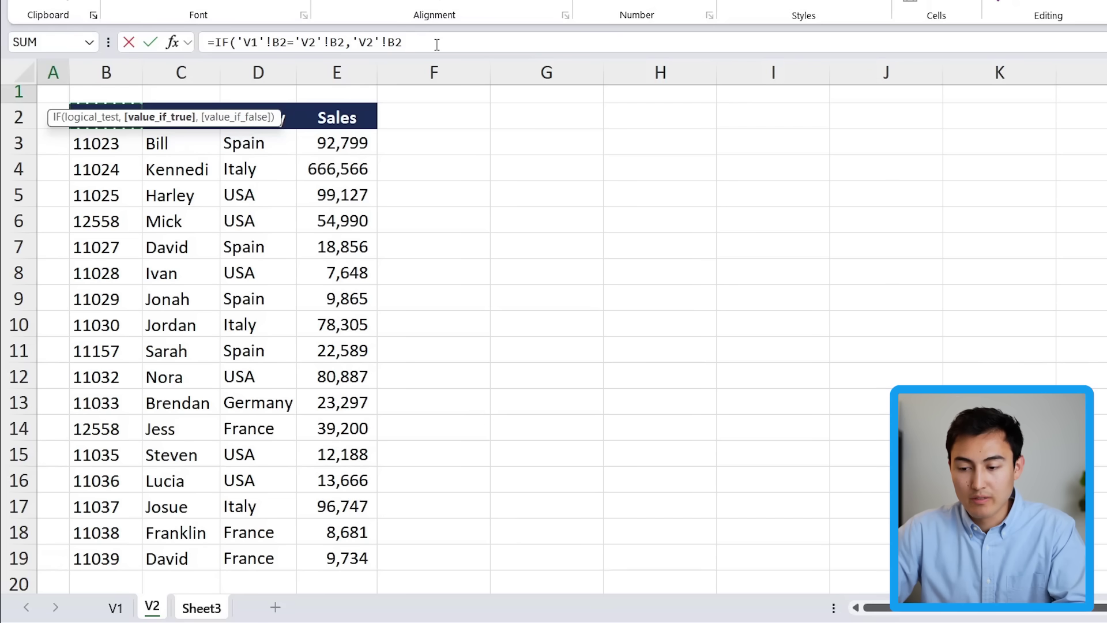
type(",")
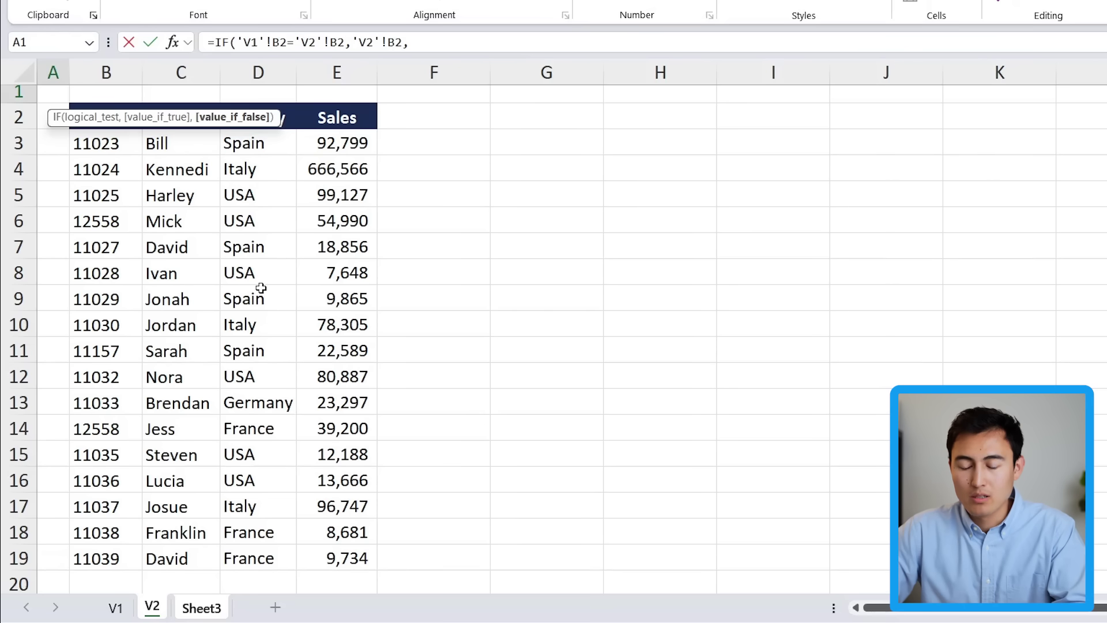
Step: Write the false value "V1: "&'V1'!B2&" vs V2: "&'V2'!B2 into the IF formula
type("\"V")
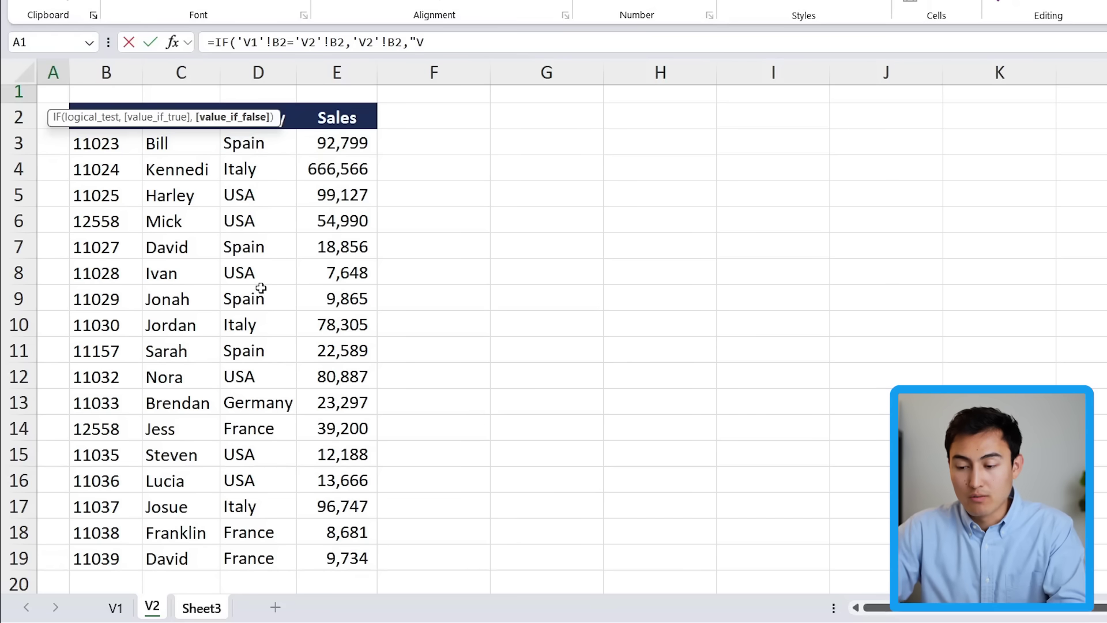
type("1:")
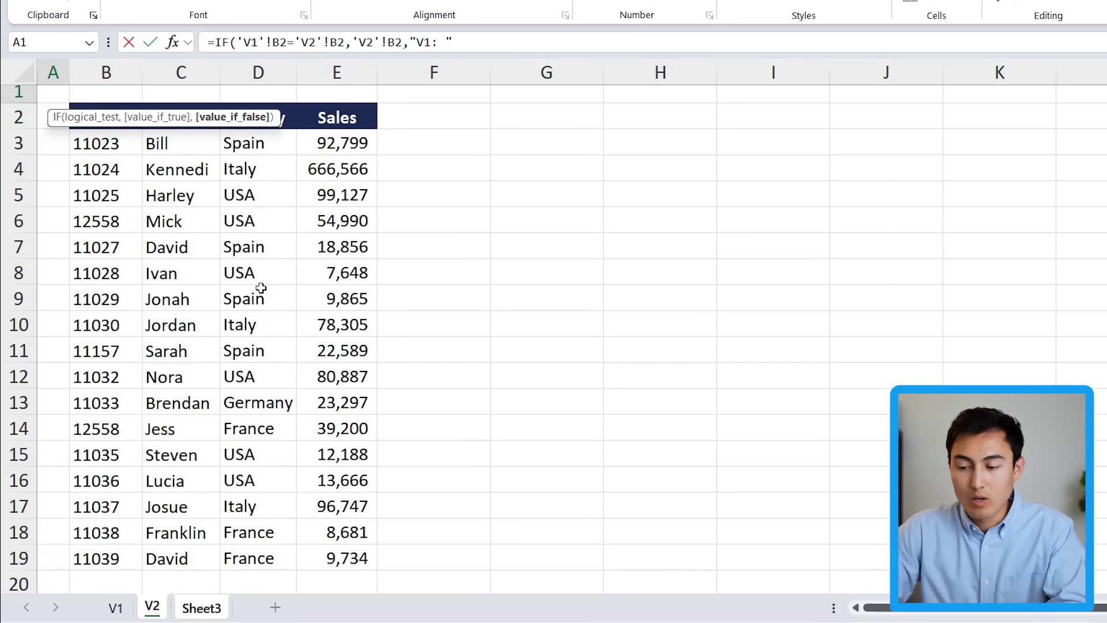
type("&")
left_click(115, 607)
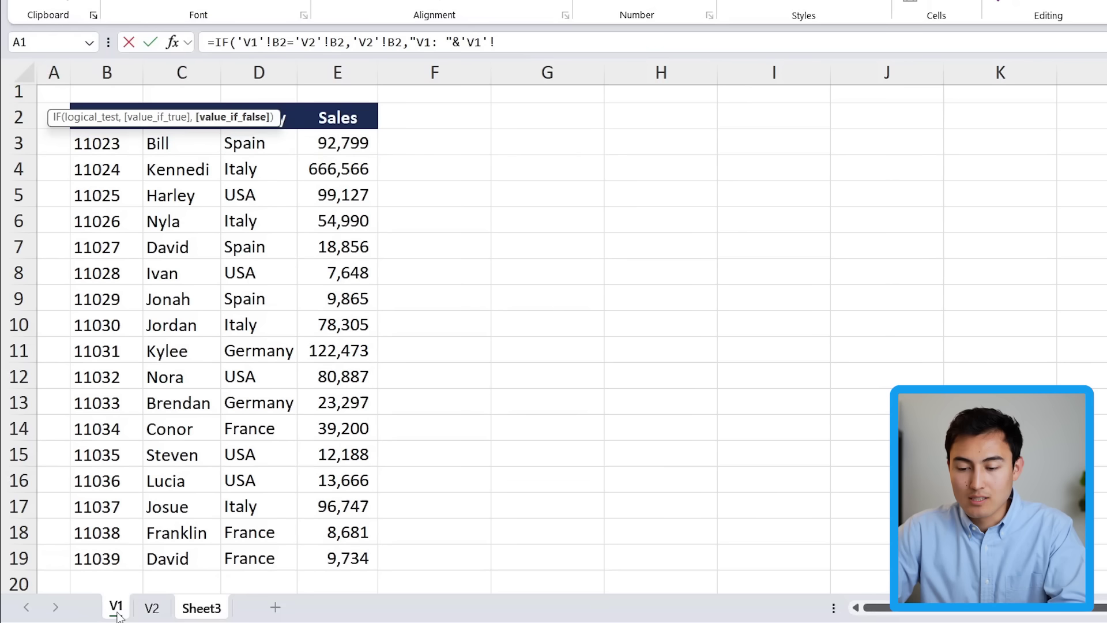
left_click(77, 200)
key("Up")
key("Up")
key("Up")
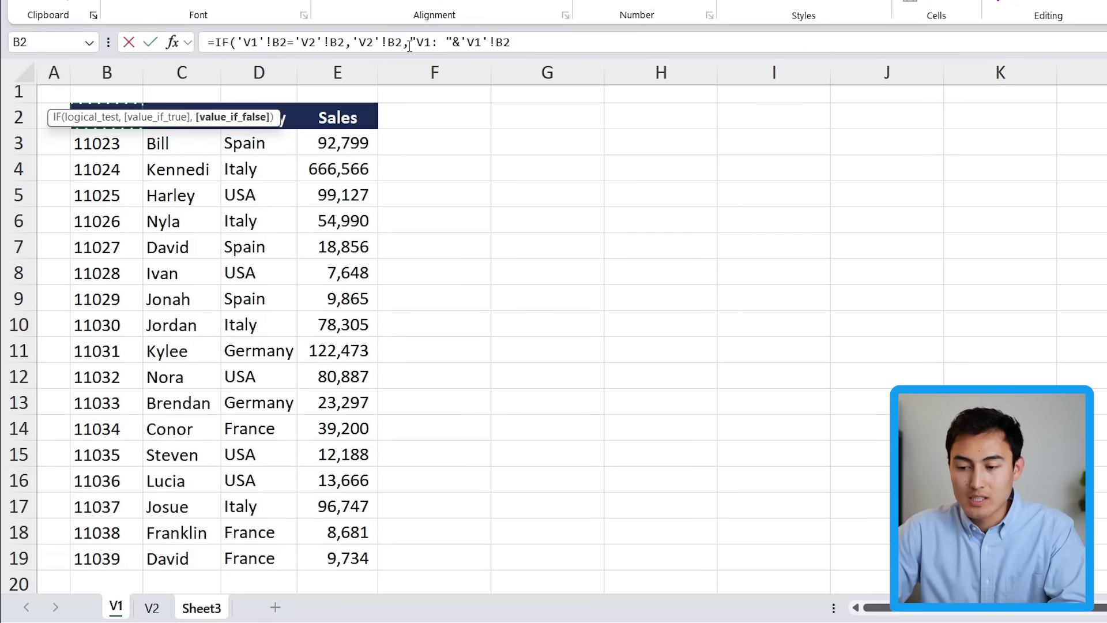
left_click(520, 44)
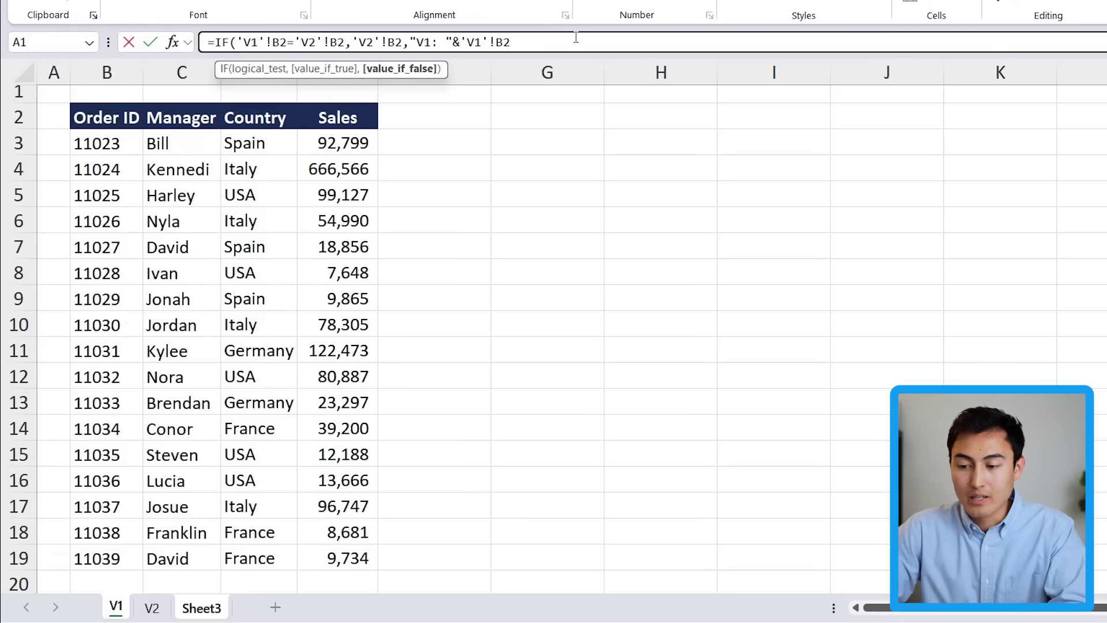
type("&")
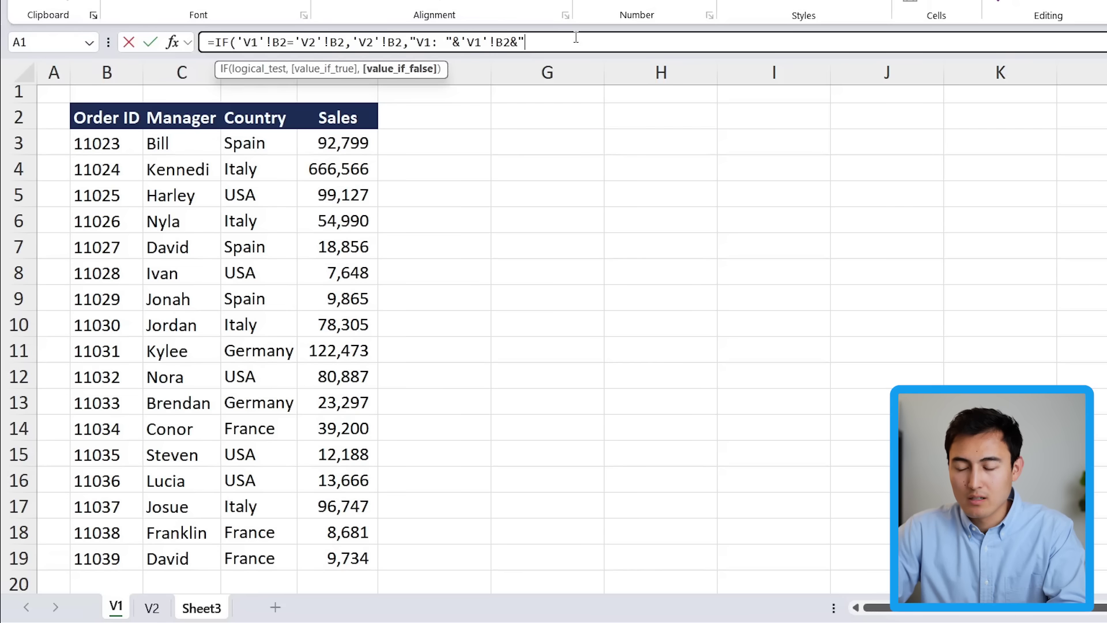
type("\" vs V2")
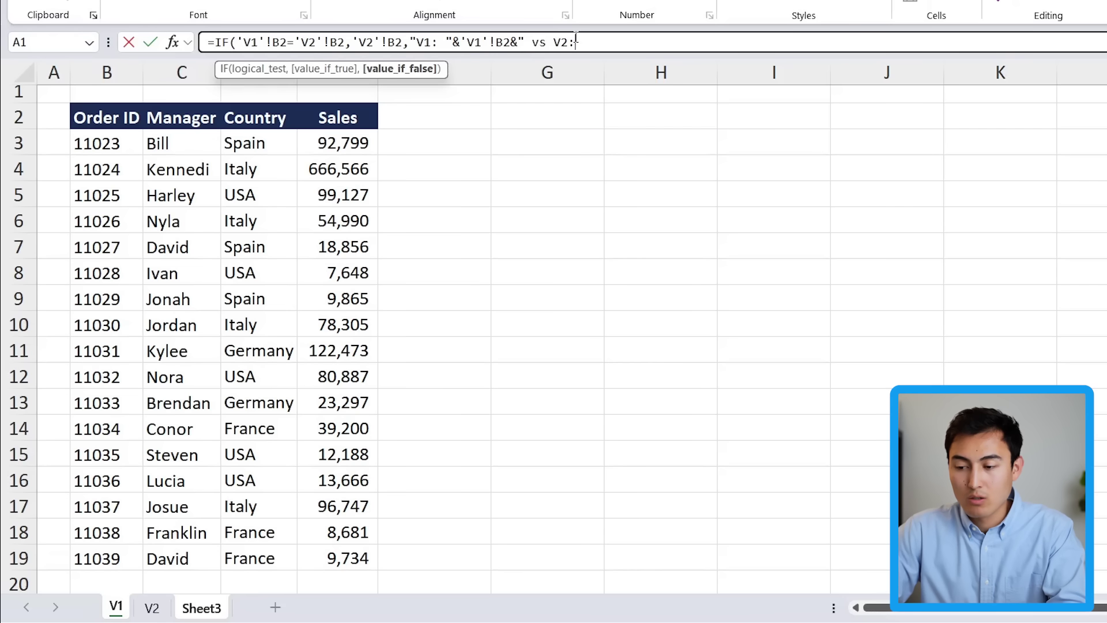
type(": ")
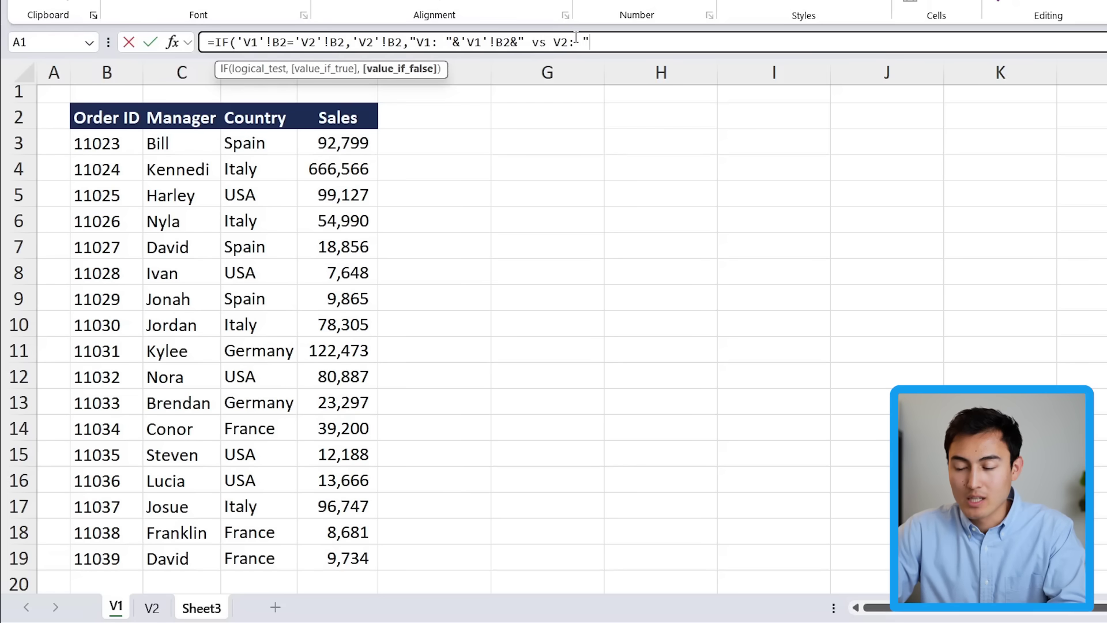
type("\"")
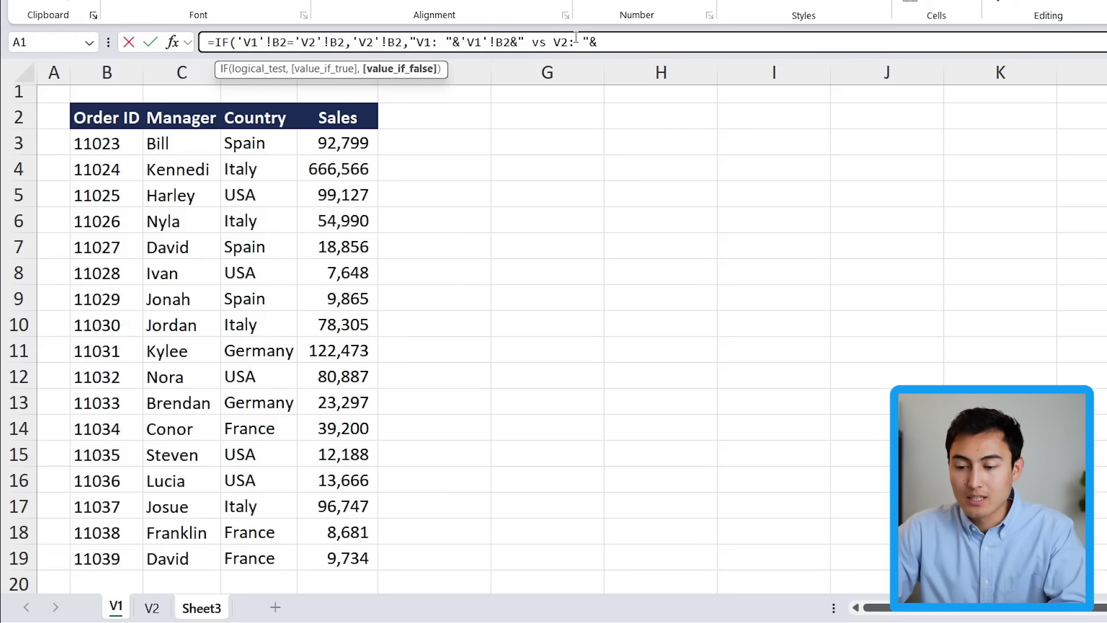
type("&")
left_click(153, 609)
left_click(89, 118)
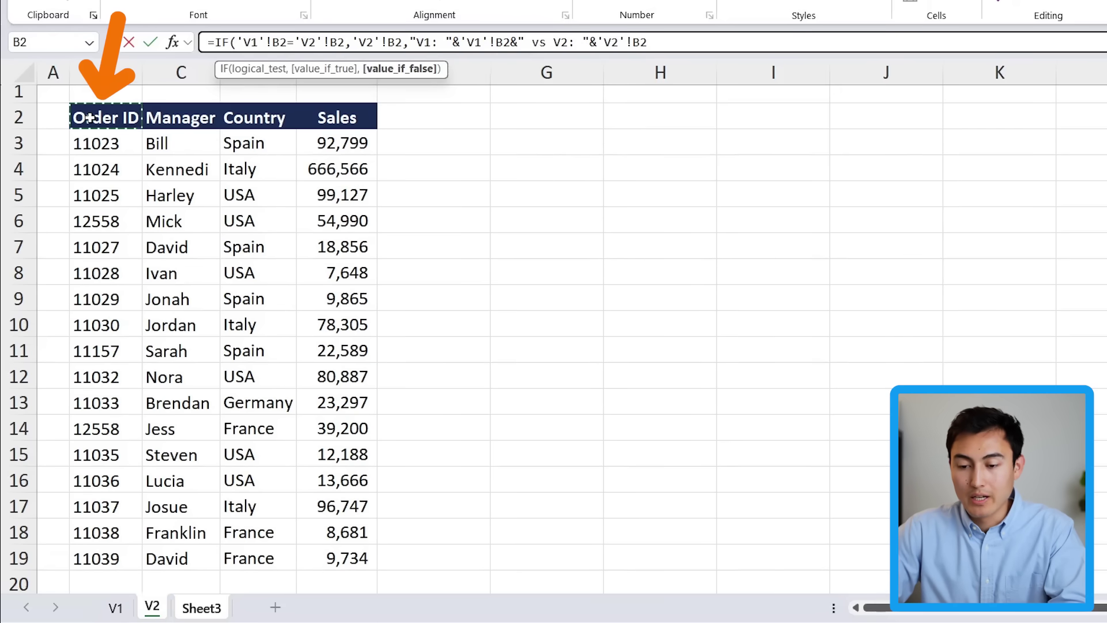
Step: Close and enter the IF formula, then fill it across A1:D19
type(")")
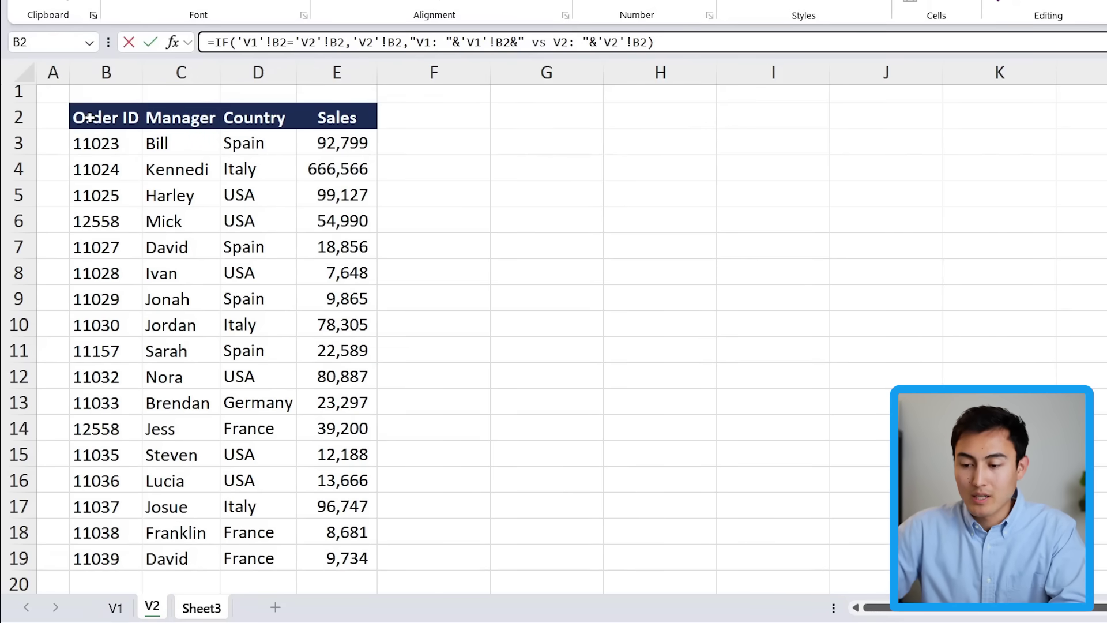
key("Return")
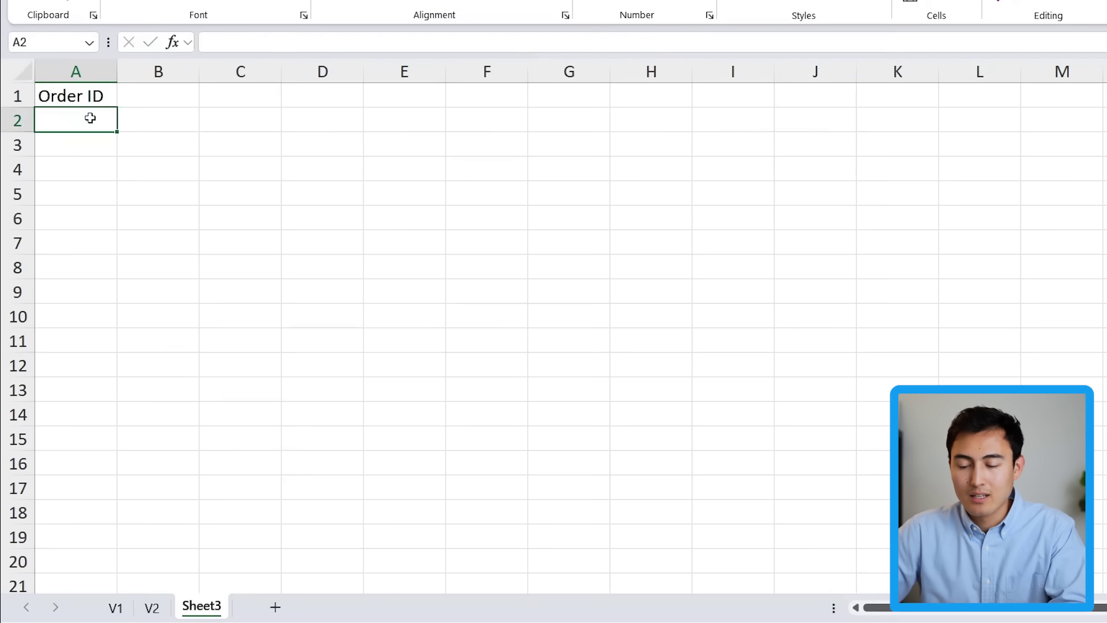
key("Up")
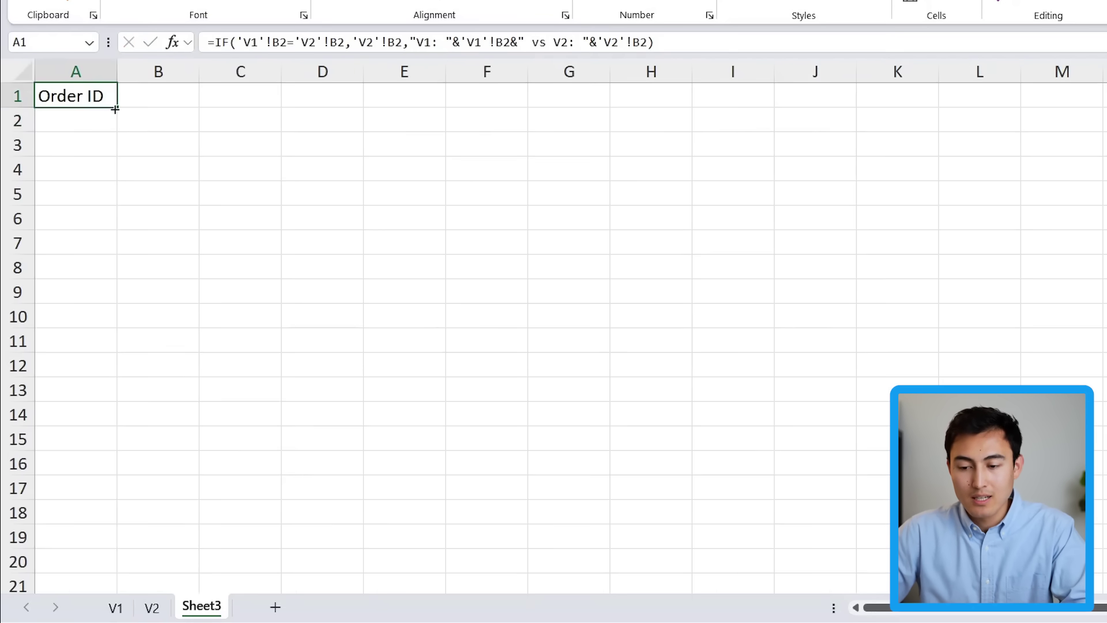
left_click_drag(117, 108, 358, 539)
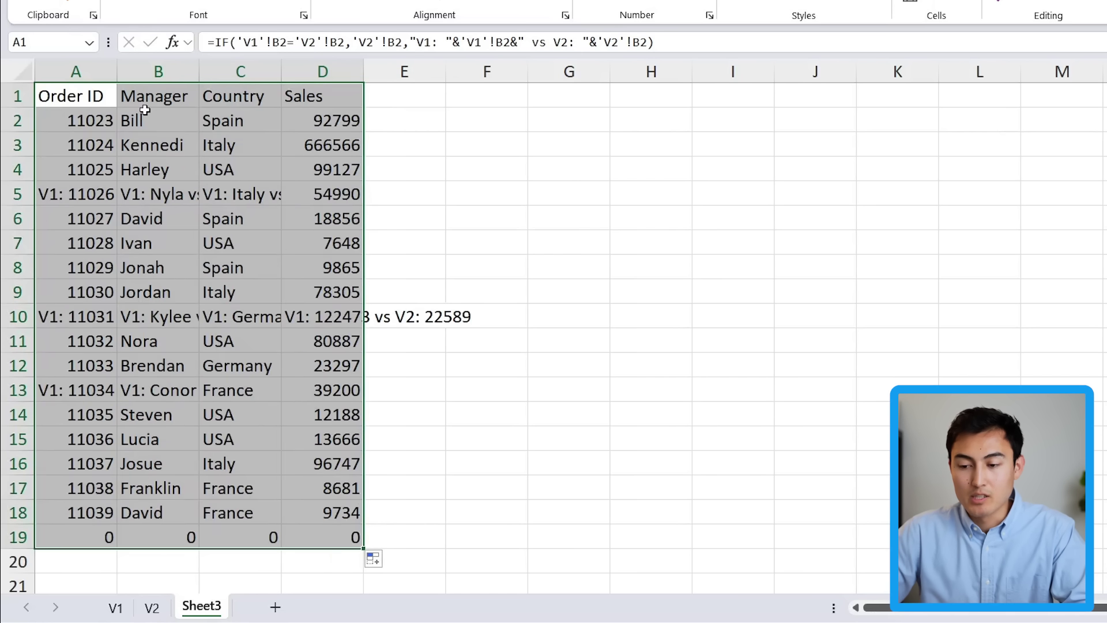
Step: AutoFit columns A–D and check the mismatch result in A5
key("alt+h")
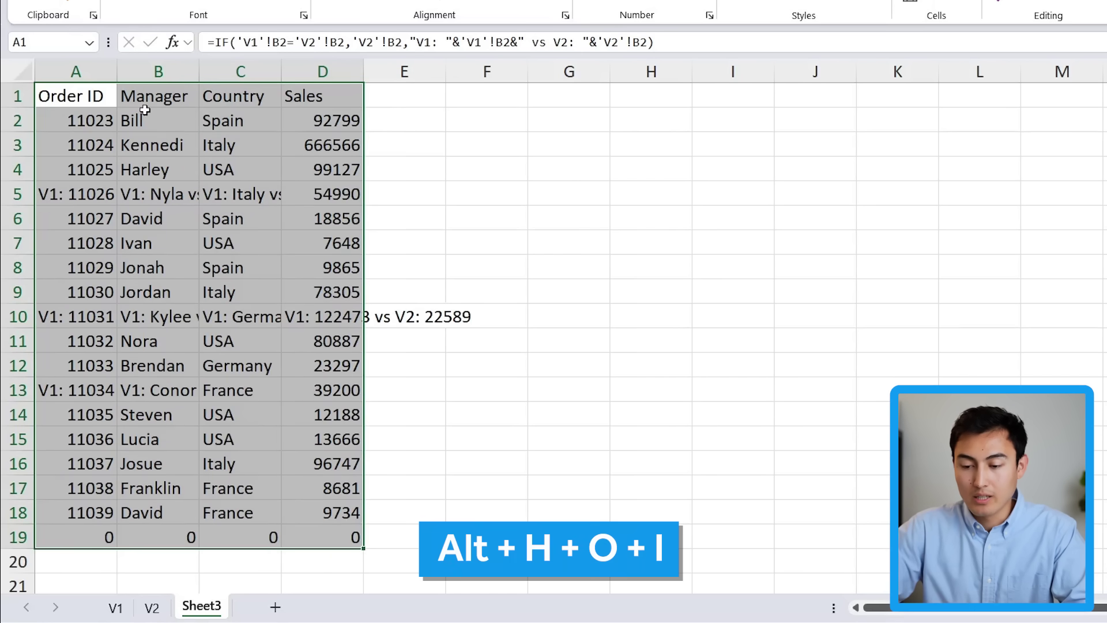
key("o")
key("i")
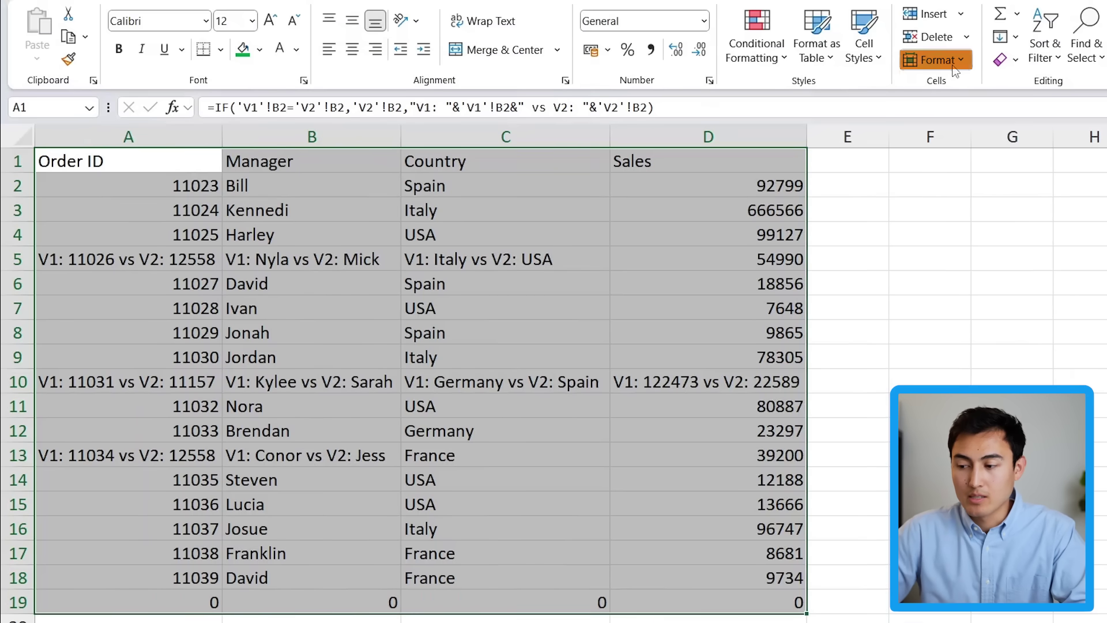
left_click(958, 44)
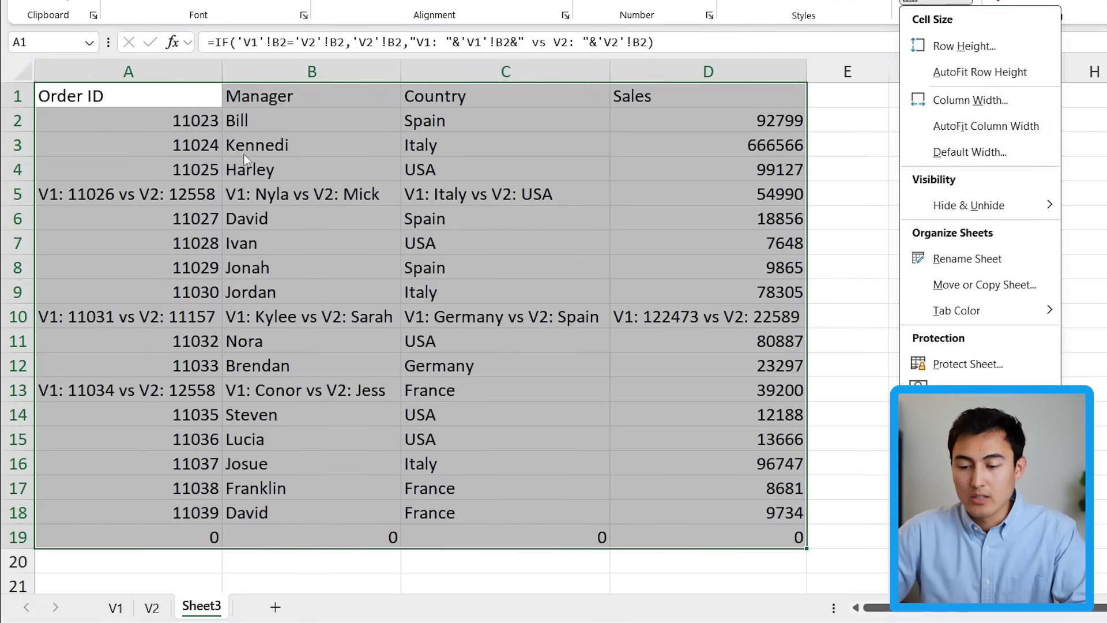
left_click(173, 237)
left_click(104, 119)
key("Down")
key("Down")
key("Down")
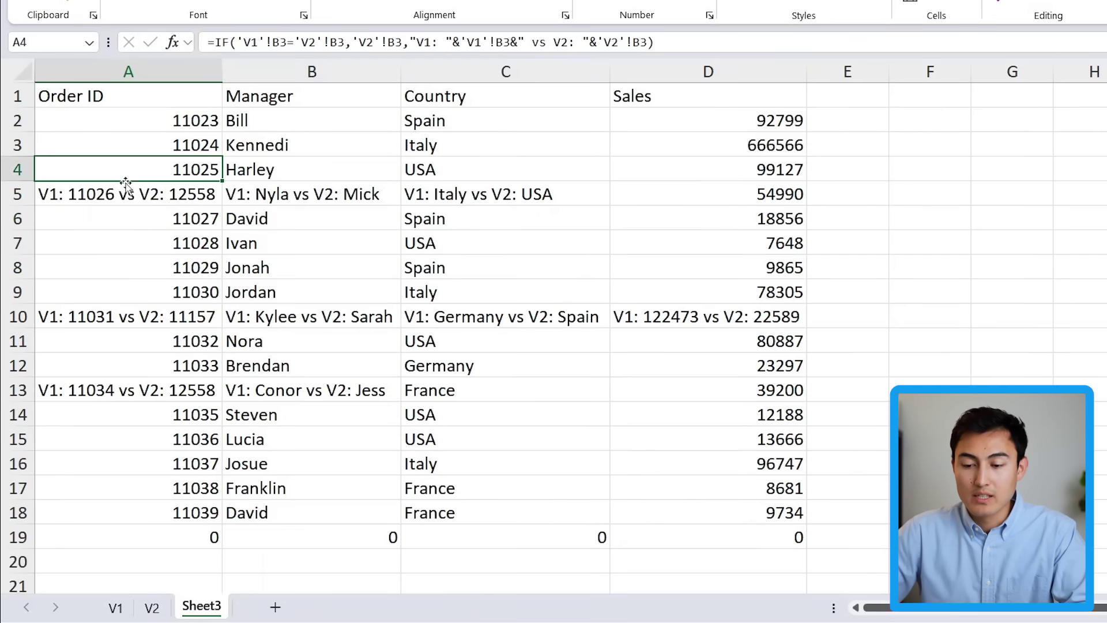
left_click(79, 197)
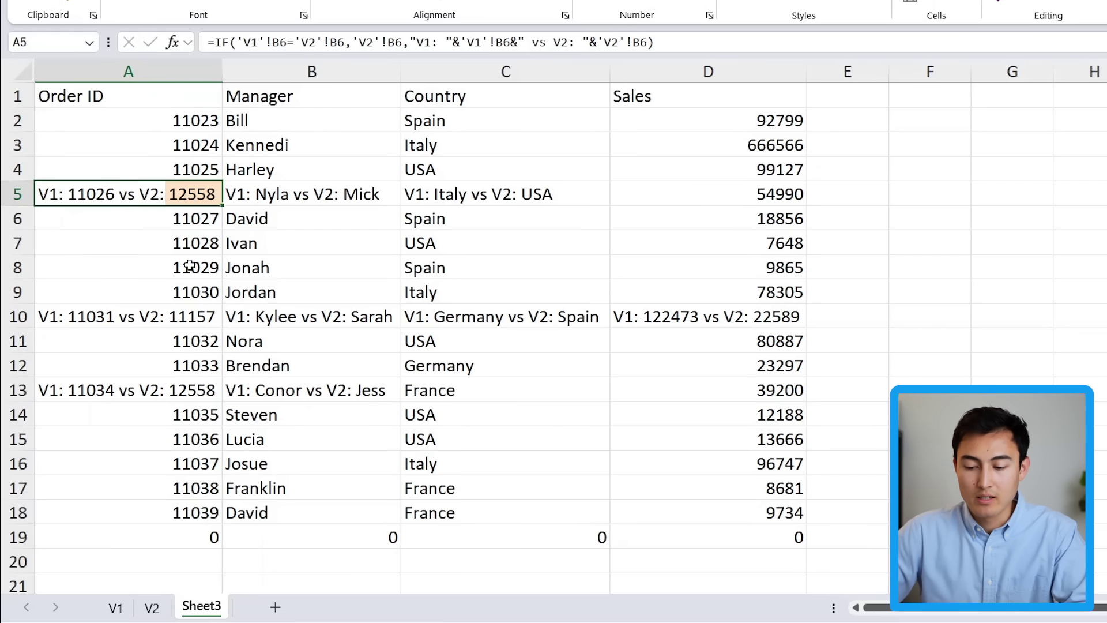
Step: Clear row 19's zero results and replace 'vs' with '/' in A1's formula
left_click_drag(159, 539, 743, 535)
key("Delete")
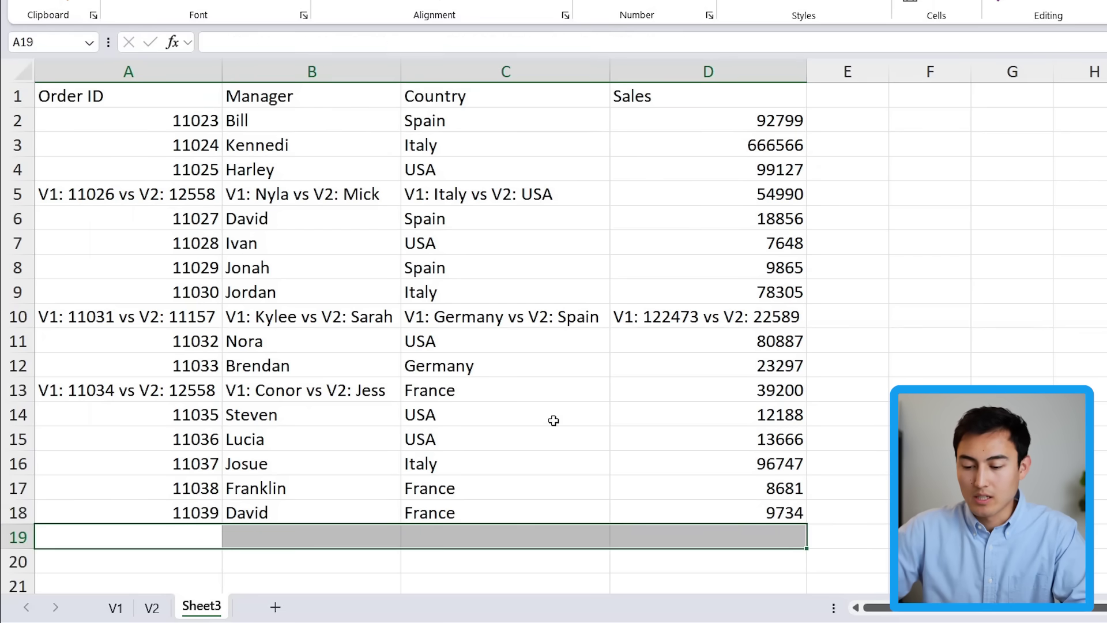
left_click(192, 99)
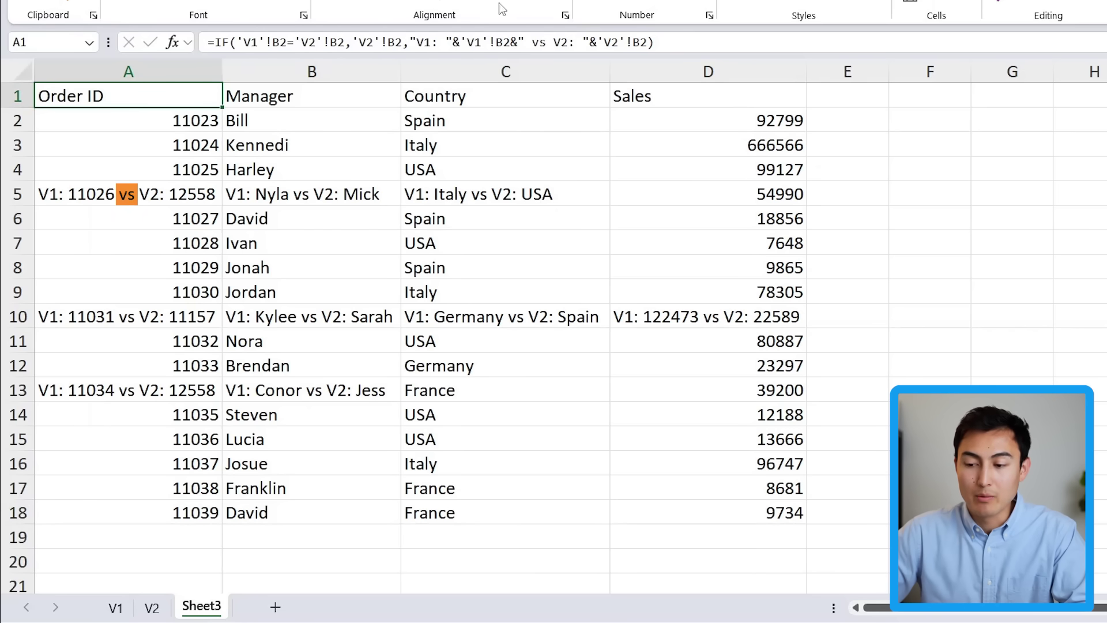
left_click(546, 42)
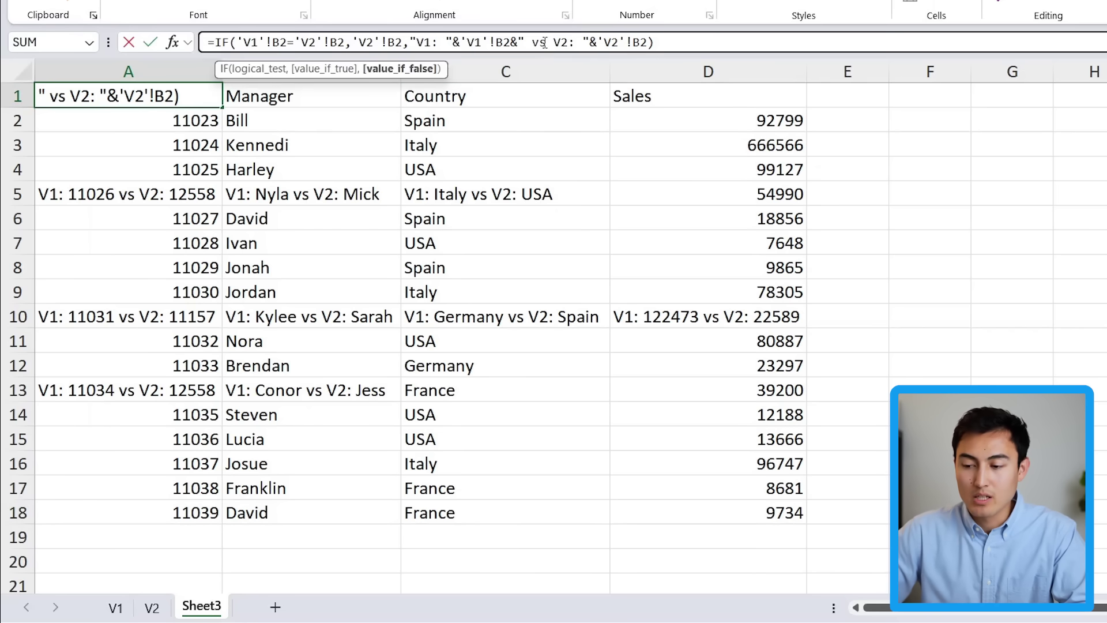
key("BackSpace")
key("BackSpace")
type("/")
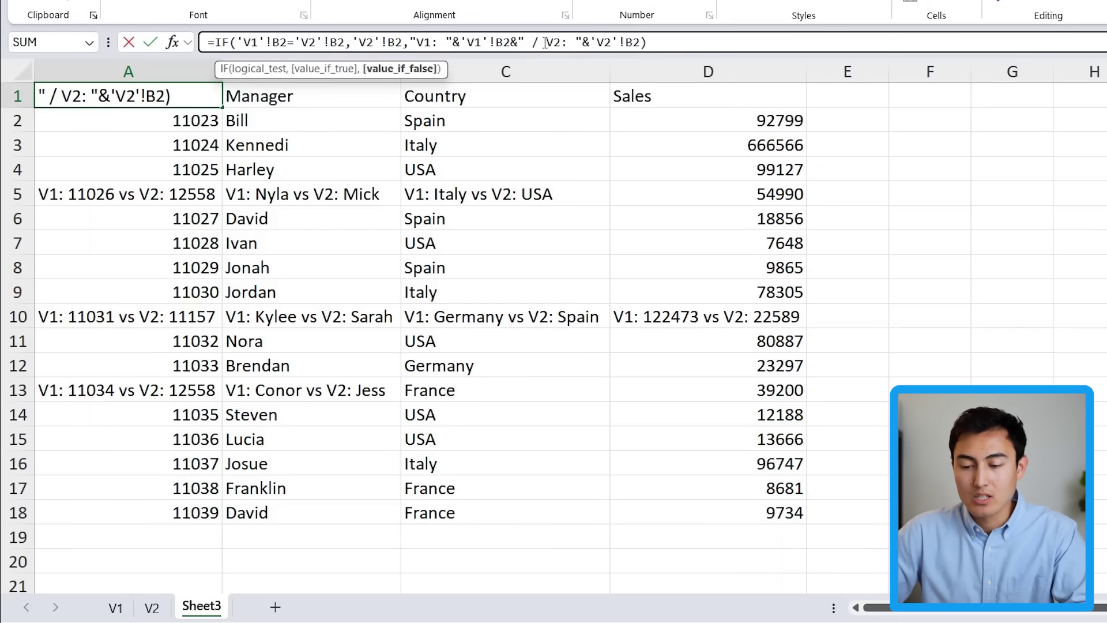
key("ctrl+Return")
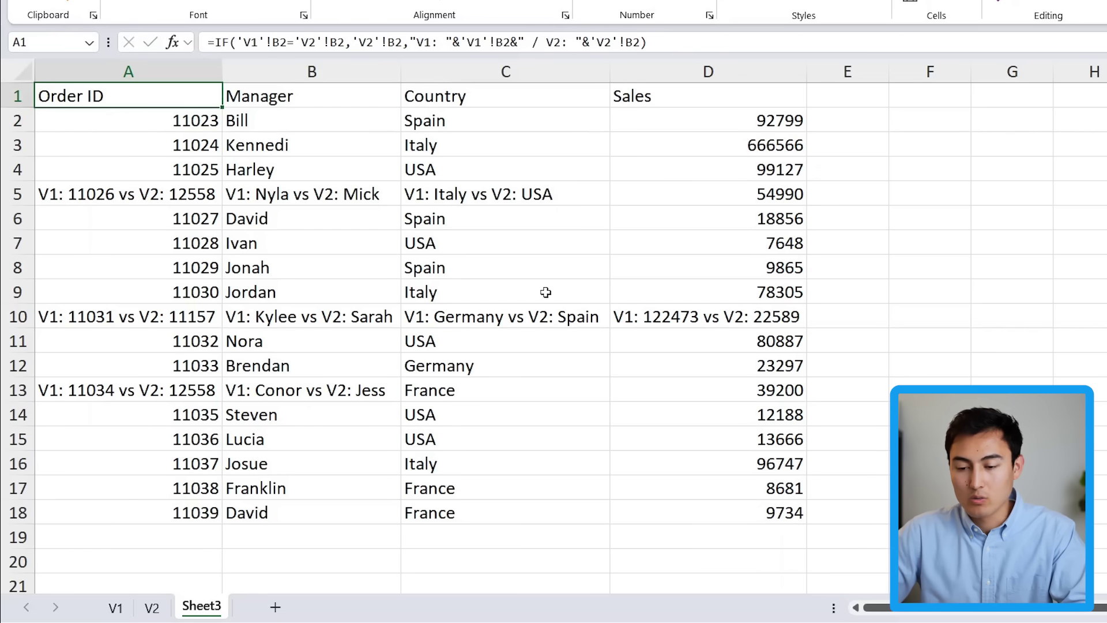
Step: Fill the edited formula down and across A1:D18, then check A5's result
key("ctrl+shift+Down")
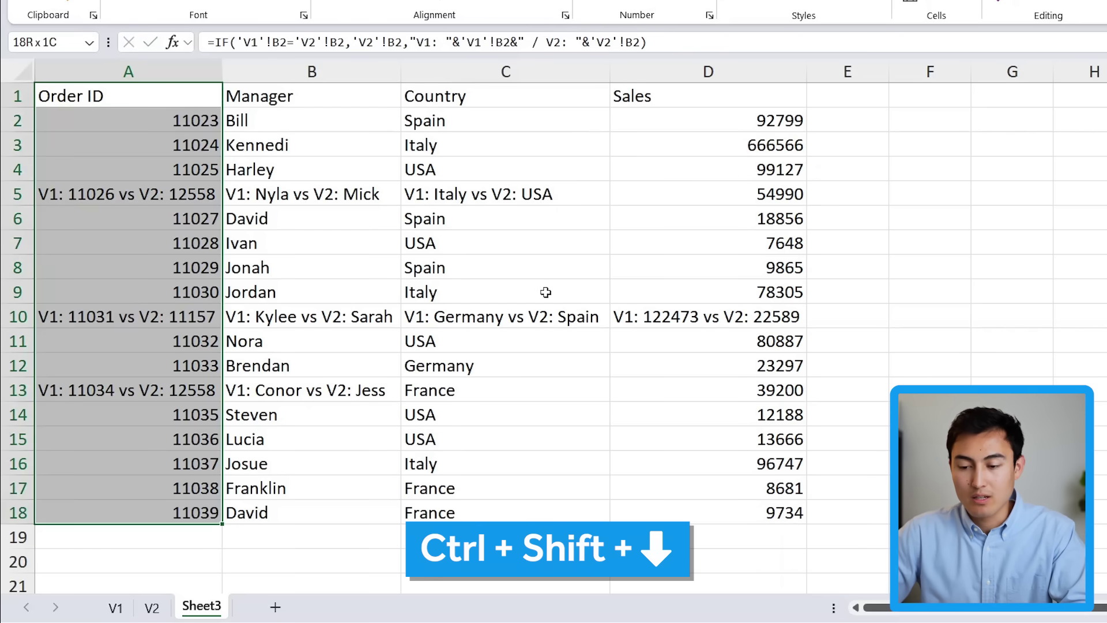
key("ctrl+shift+Right")
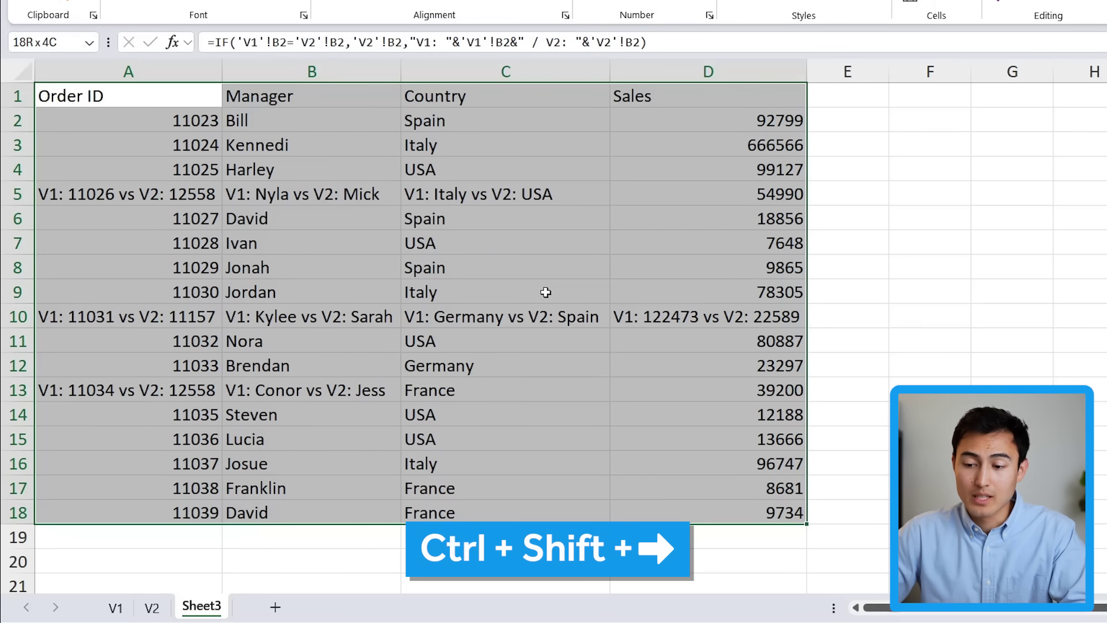
key("ctrl+d")
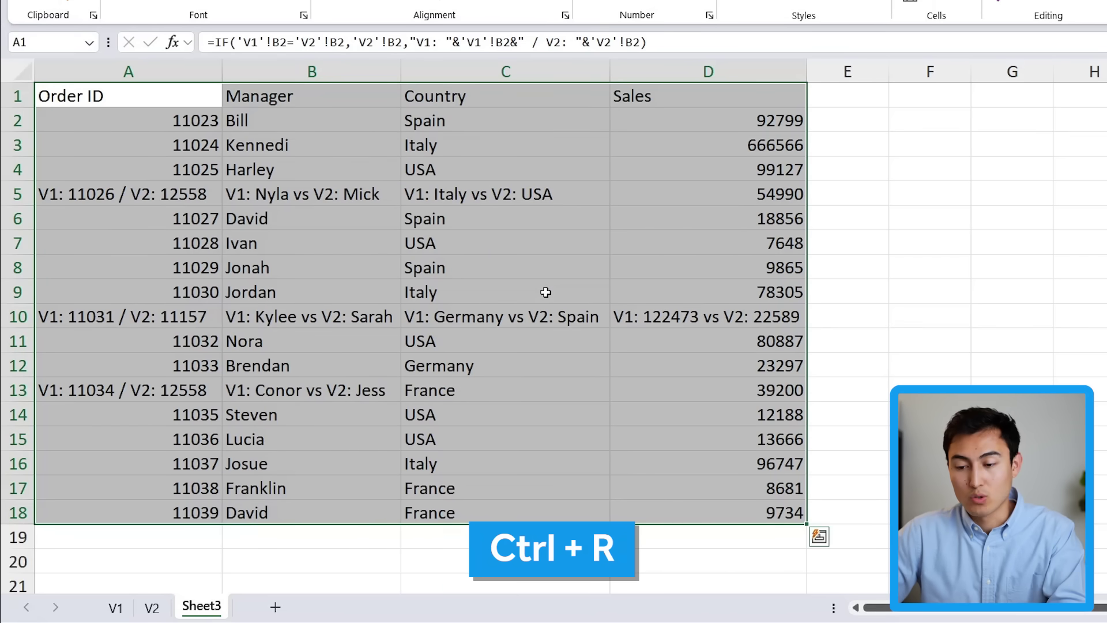
key("ctrl+r")
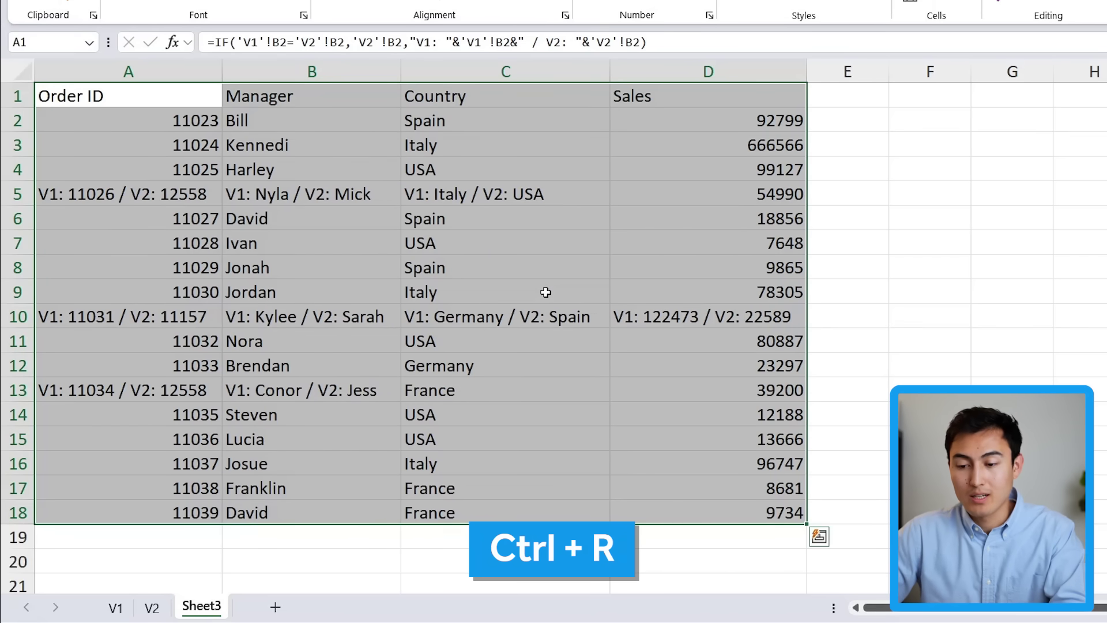
left_click(184, 191)
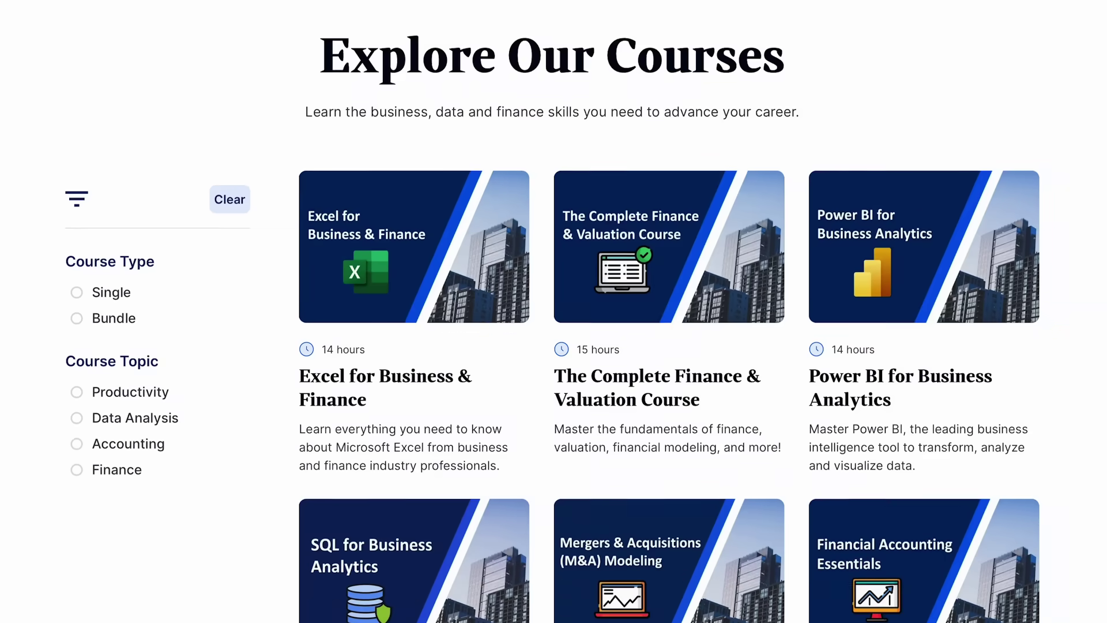
Step: Scroll down the Explore Our Courses page to bring the course cards into view
scroll(554, 312, "down", 3)
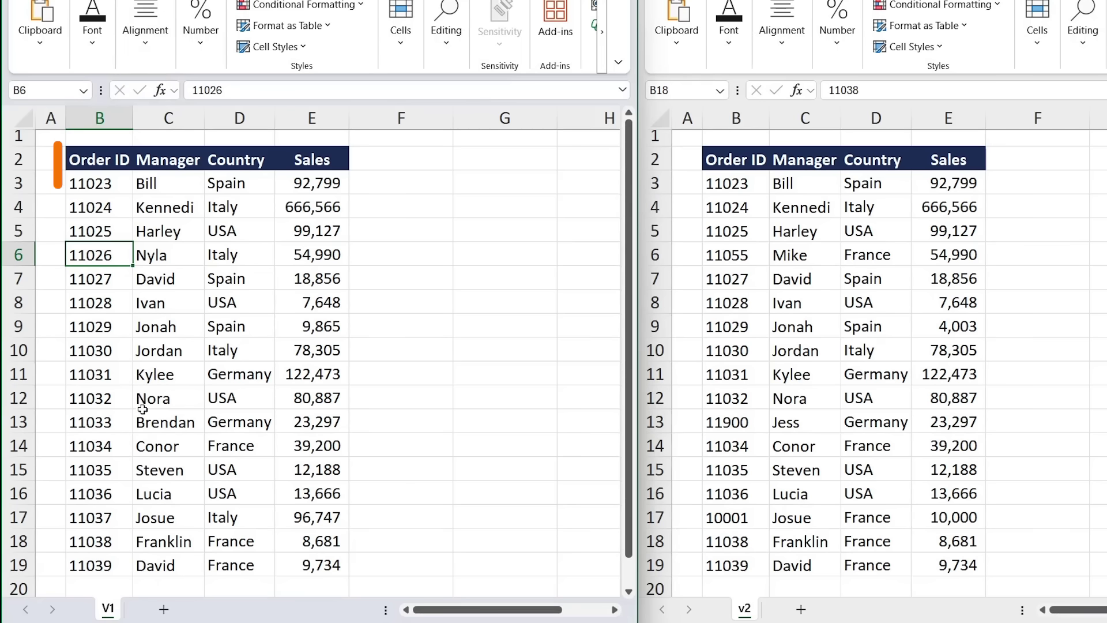
Step: Activate the File 2 workbook window, shown beside File 1's V1 sheet
left_click(753, 171)
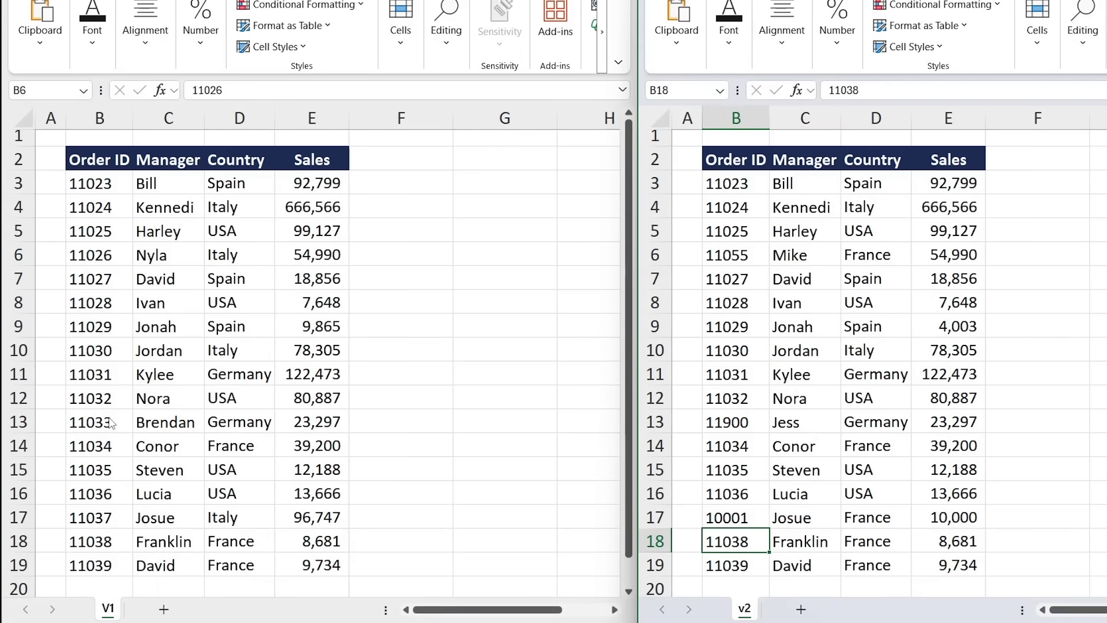
Step: On a new Sheet5, begin A1's formula with the test =IF('V1'!B2='[File 2.xlsx]v2'!B2,
left_click(164, 610)
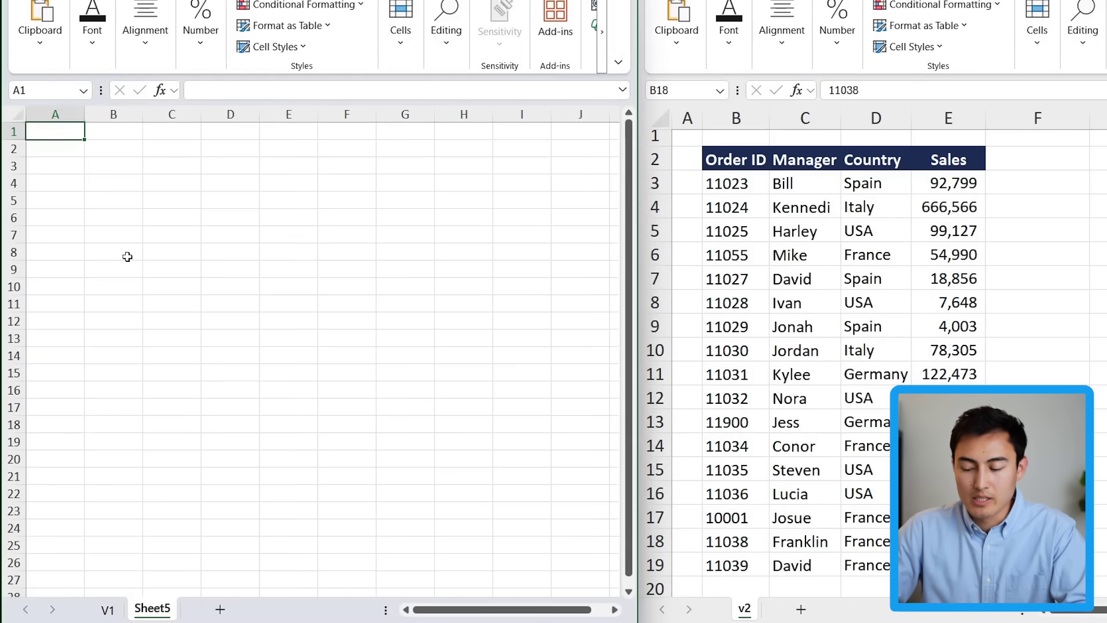
type("=if(")
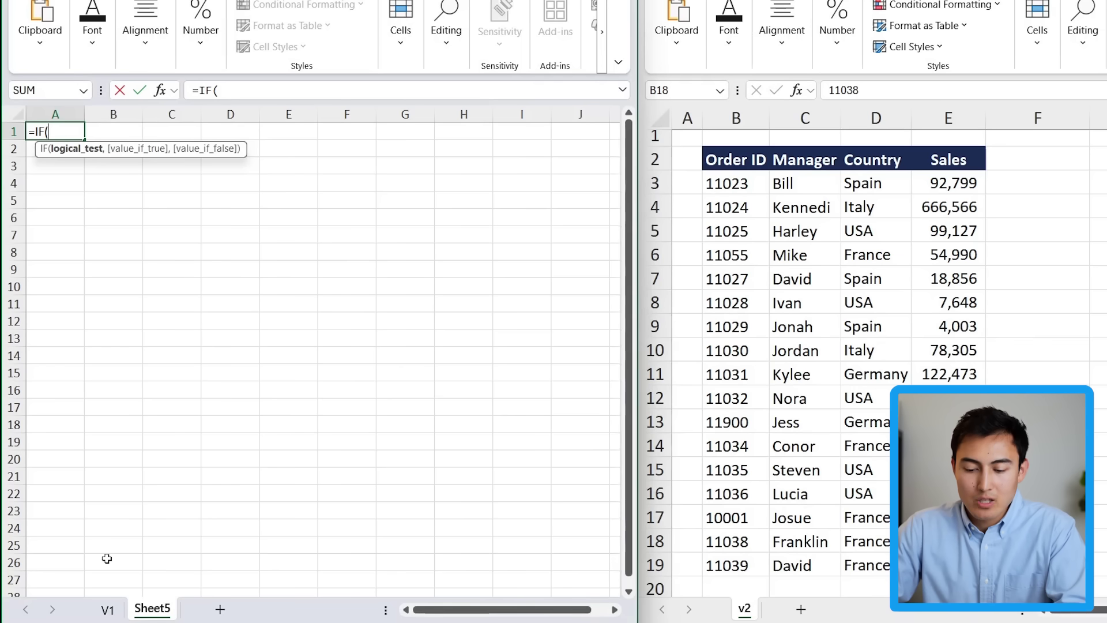
left_click(108, 609)
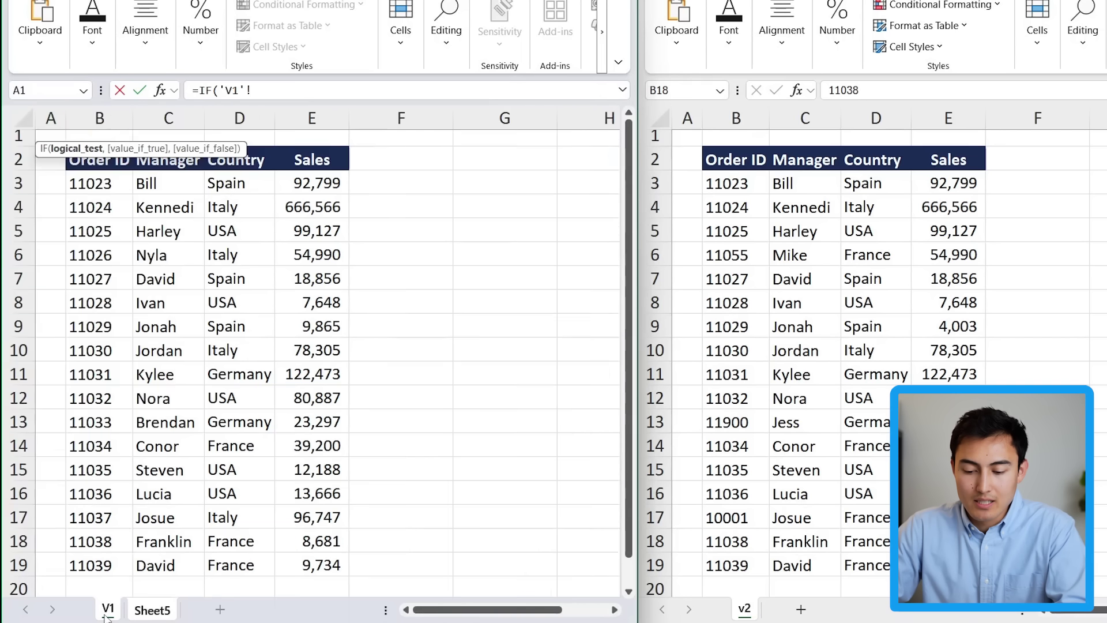
left_click(80, 198)
key("Up")
key("Up")
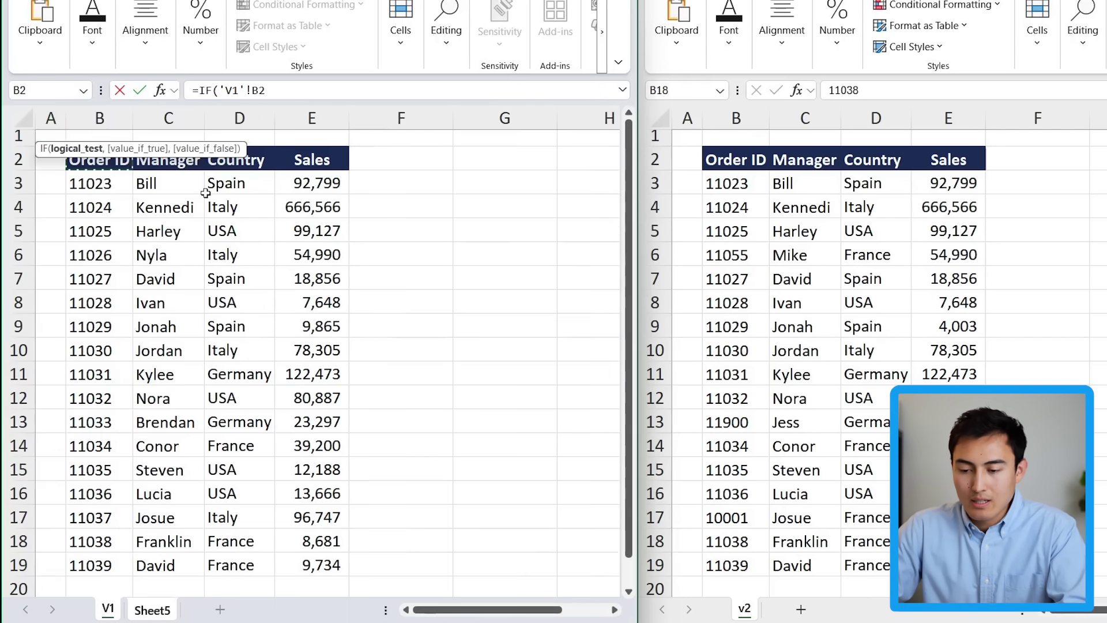
left_click(659, 191)
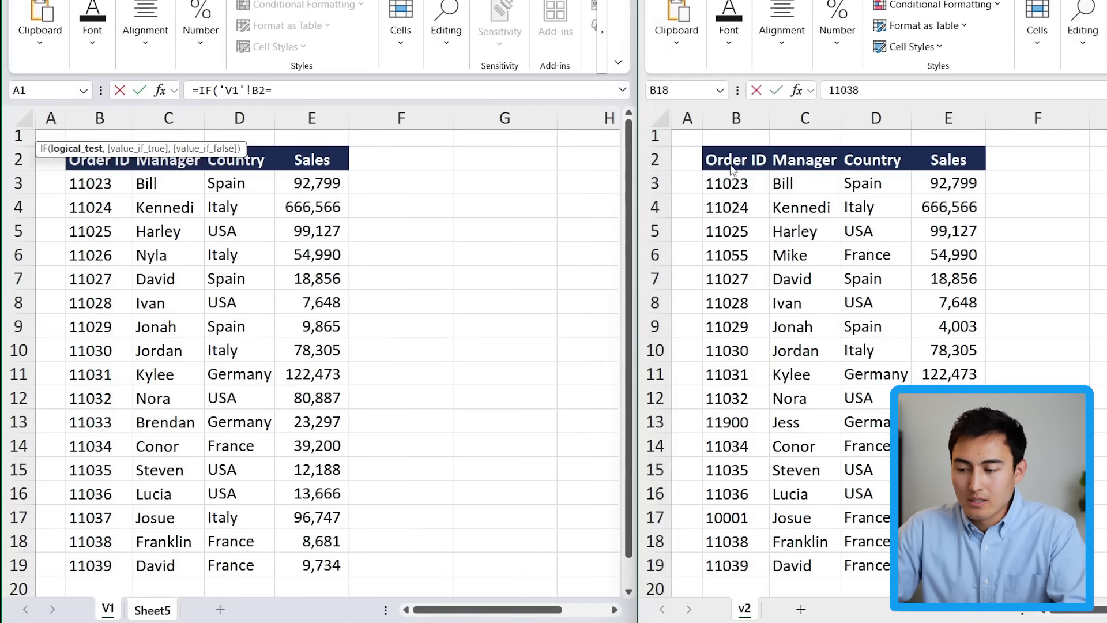
left_click(730, 163)
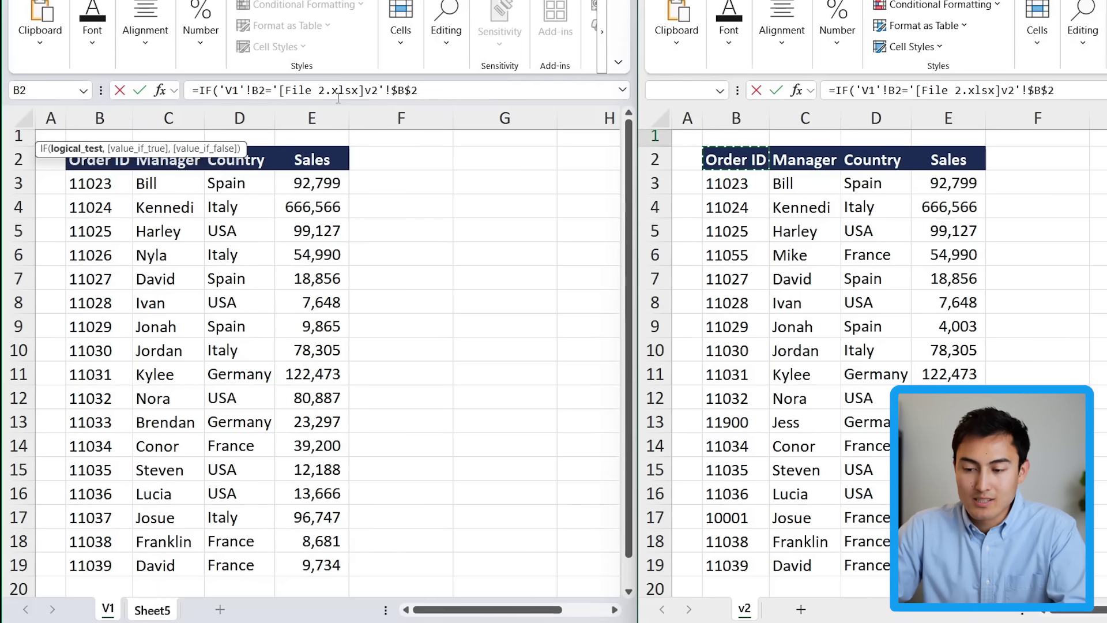
left_click(418, 90)
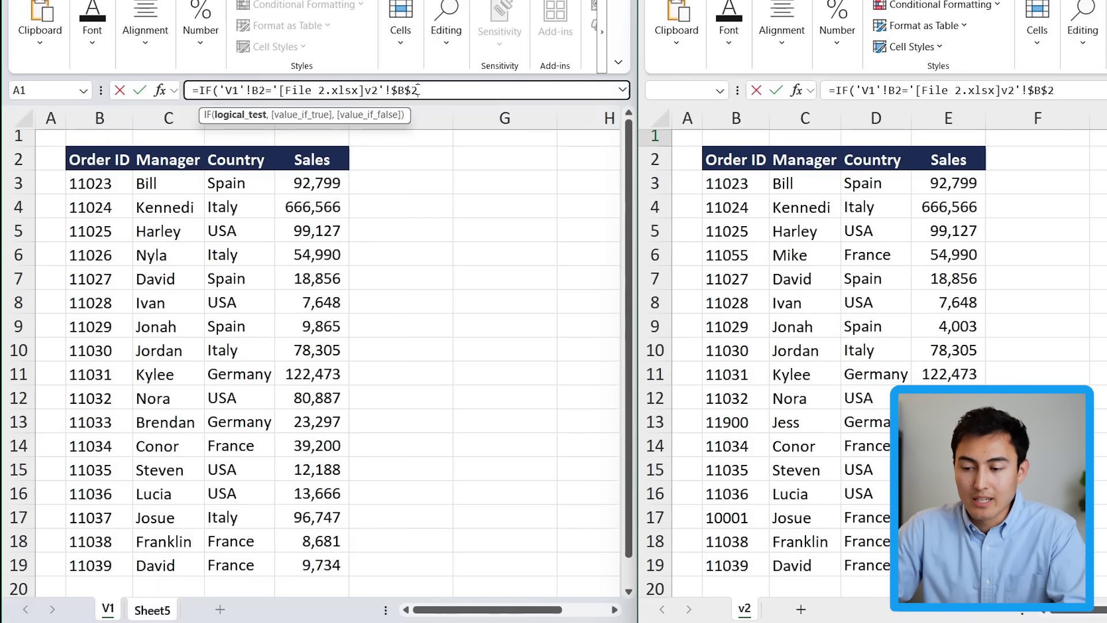
left_click(411, 90)
key("BackSpace")
left_click(420, 90)
type(",")
Step: Complete the IF to return V1's B2 if matching, else "V1: … / V2: …" with relative references
left_click(426, 92)
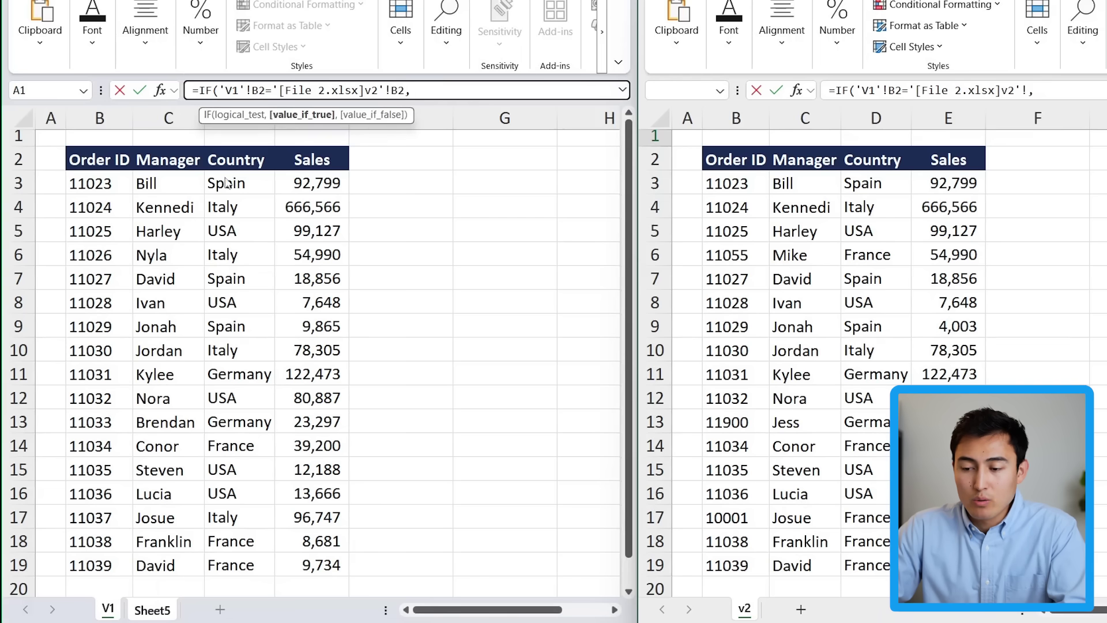
left_click(107, 160)
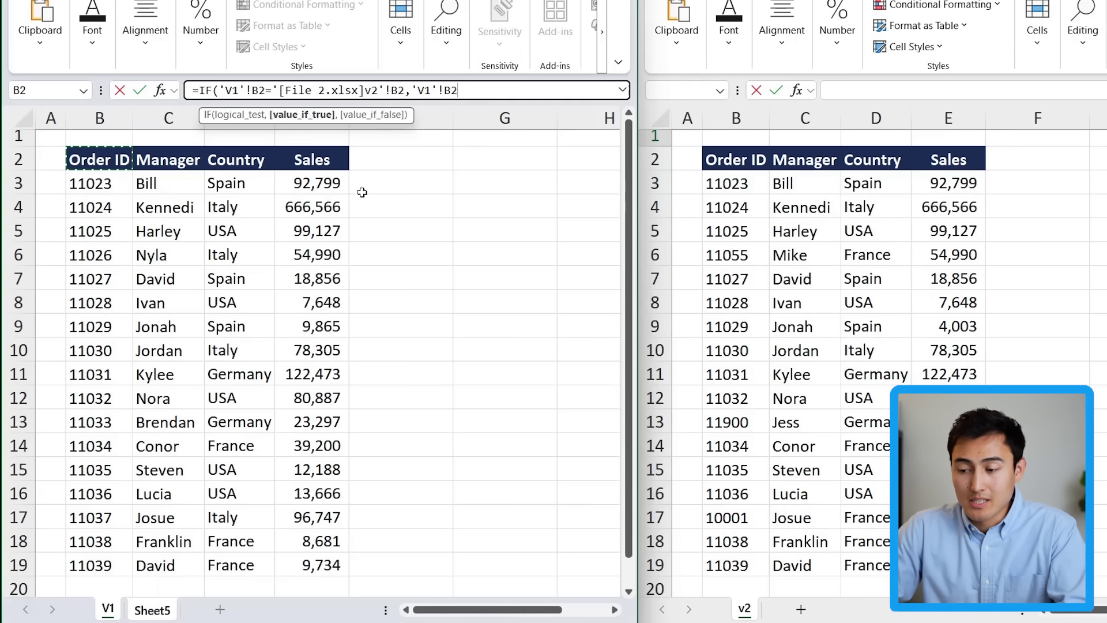
type(",")
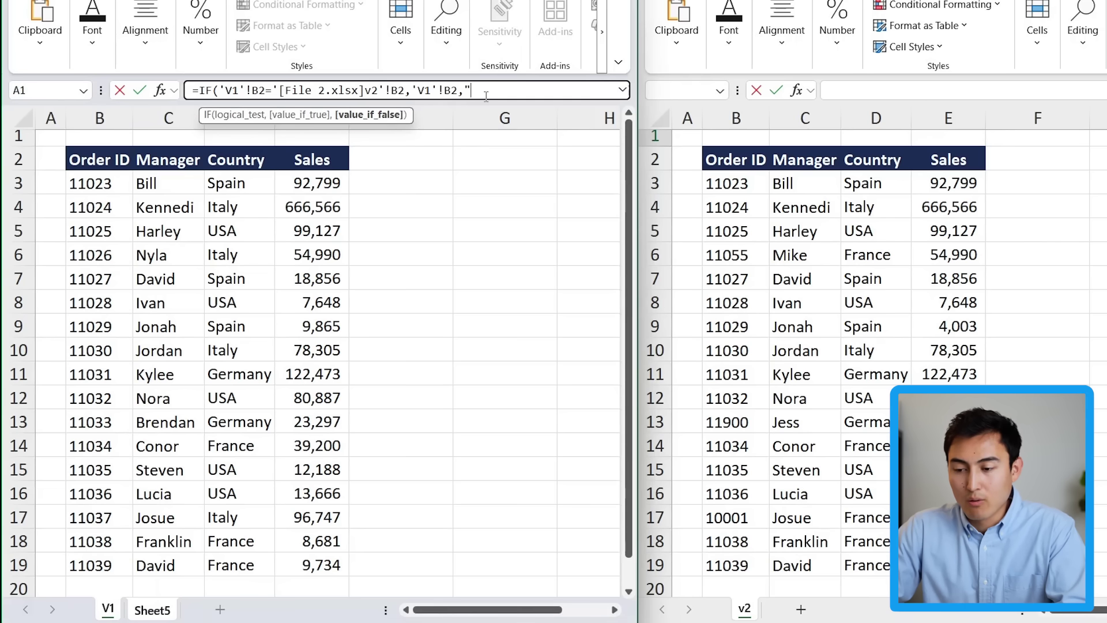
type("\"V1:")
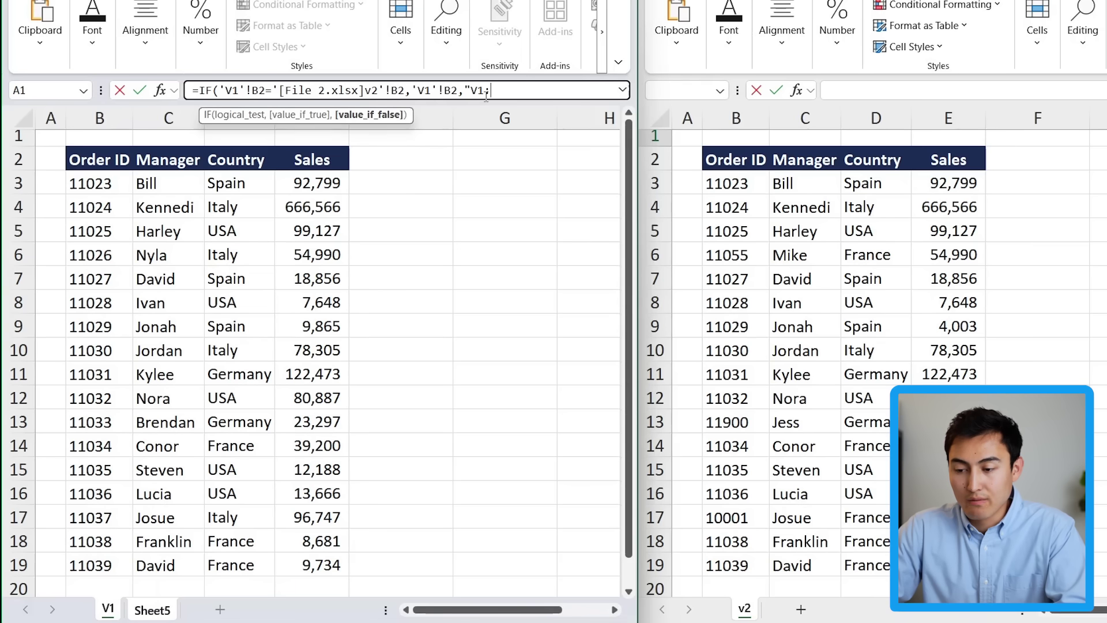
type(" \"")
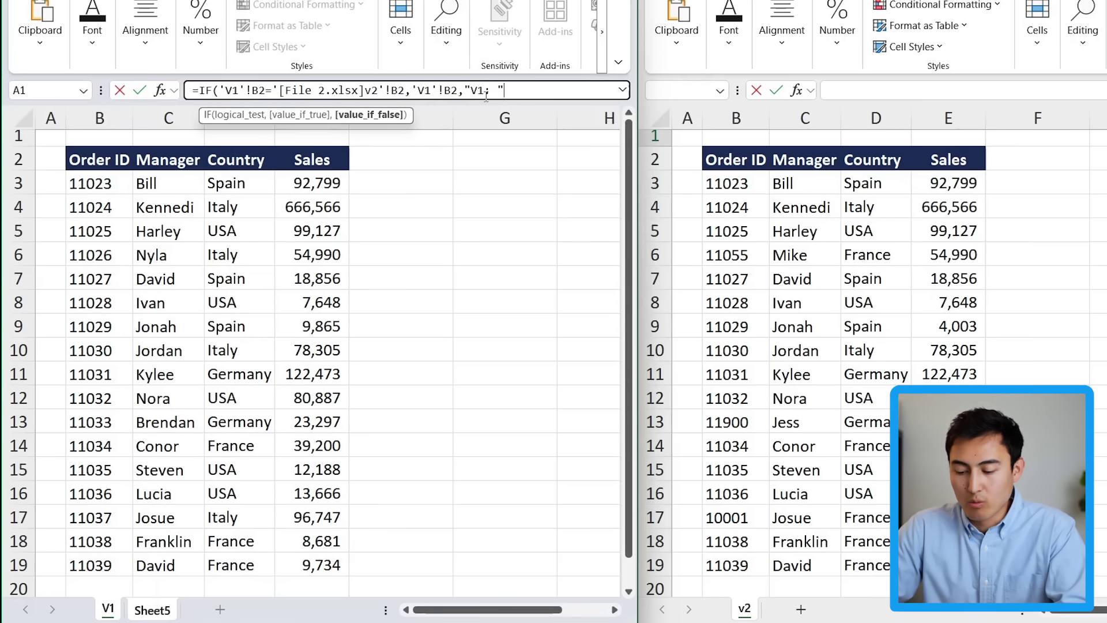
type("&")
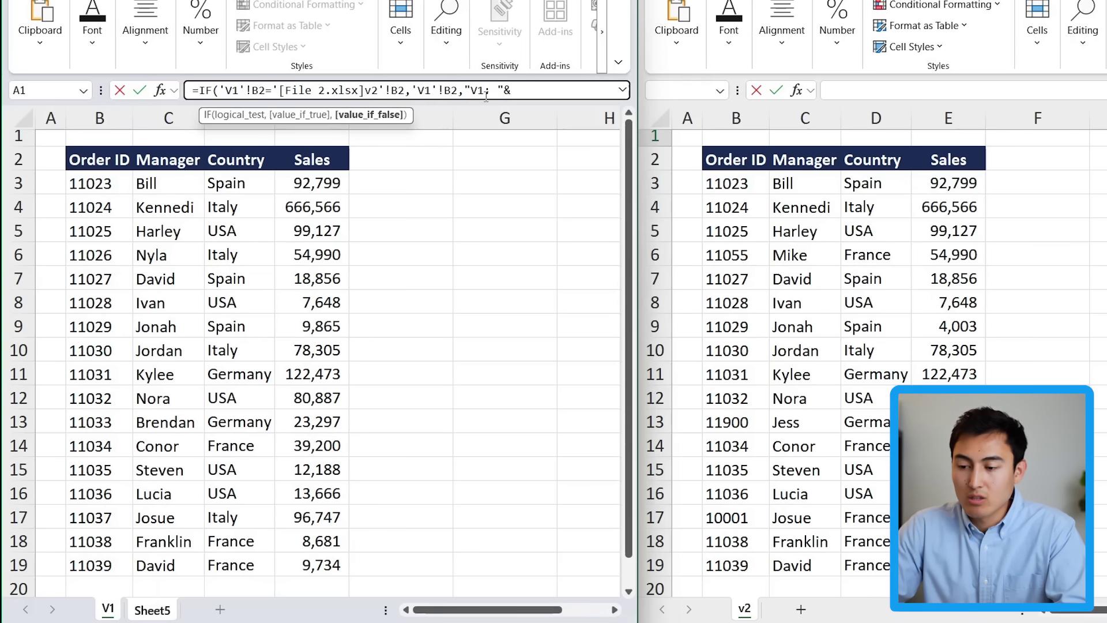
left_click(90, 160)
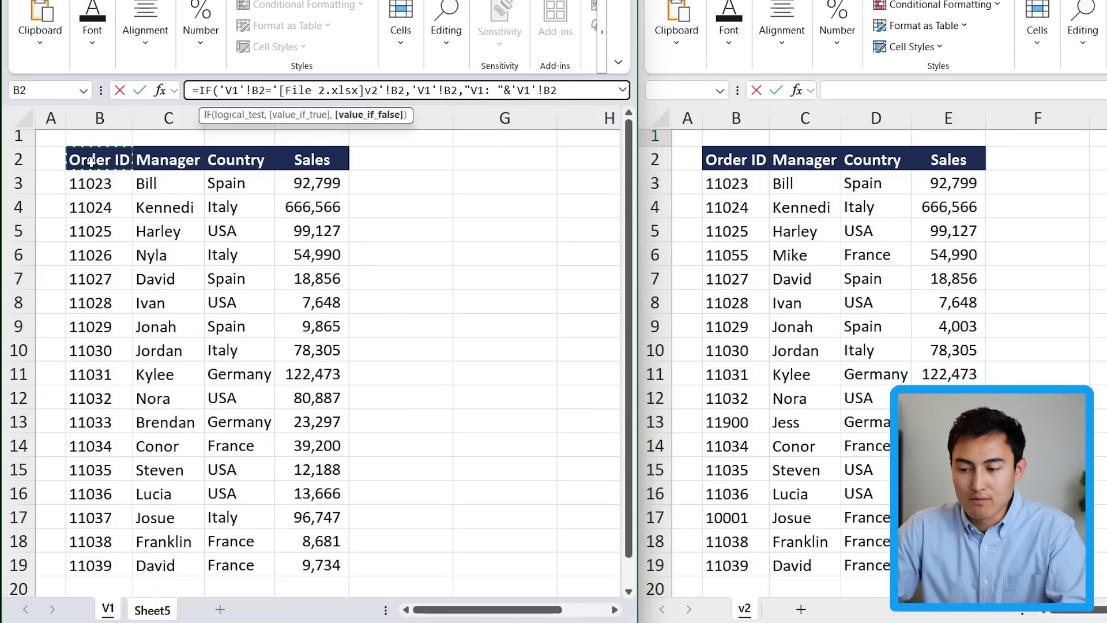
type("&\" /")
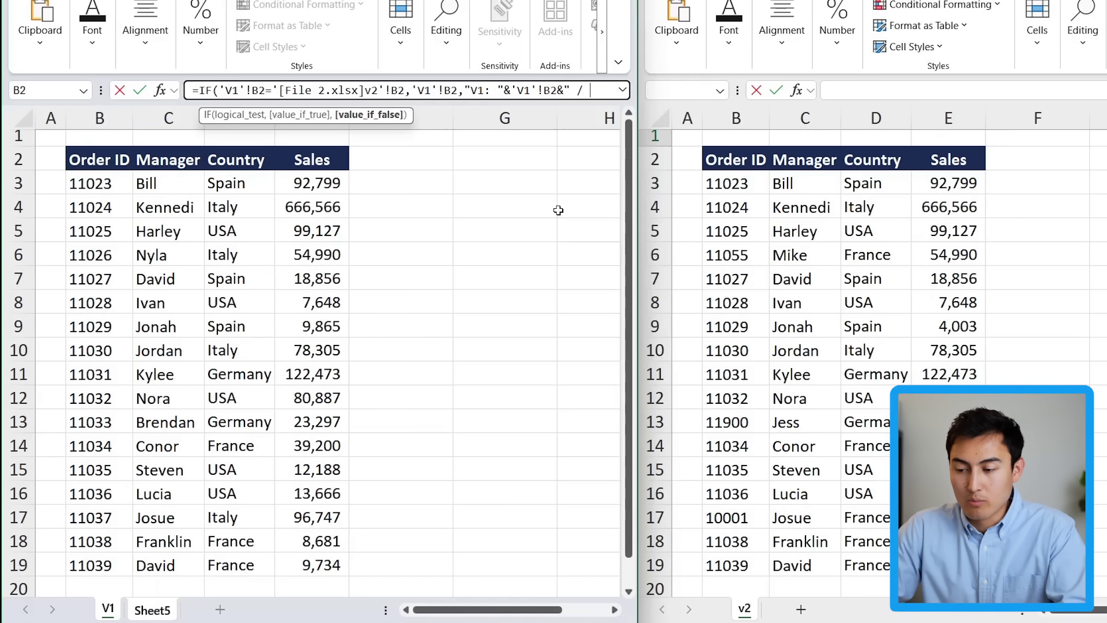
type("V2:")
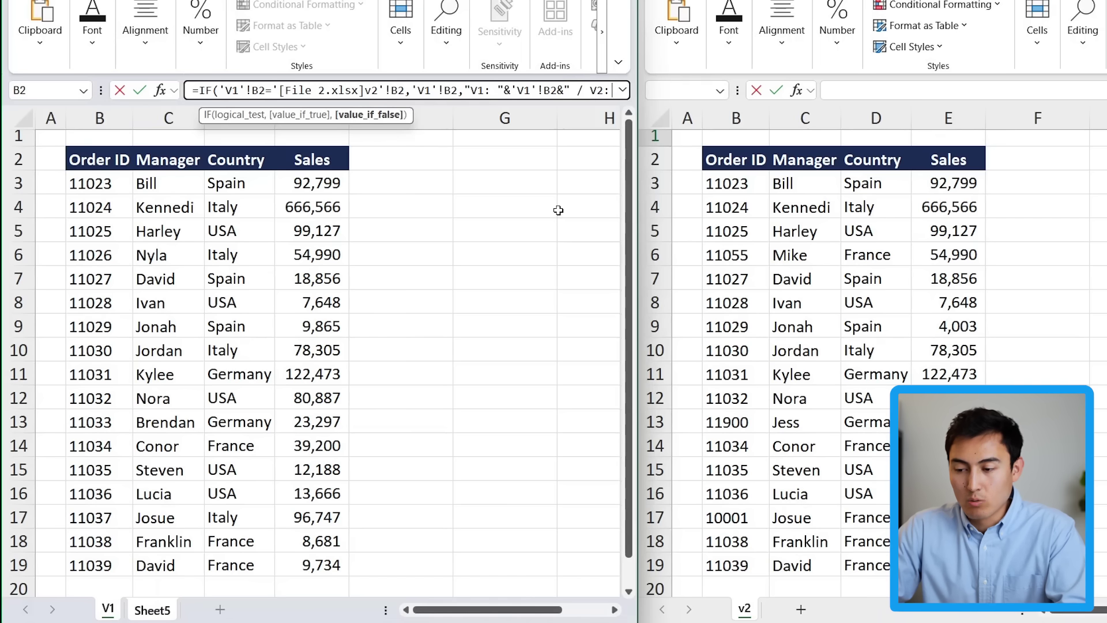
type("\"")
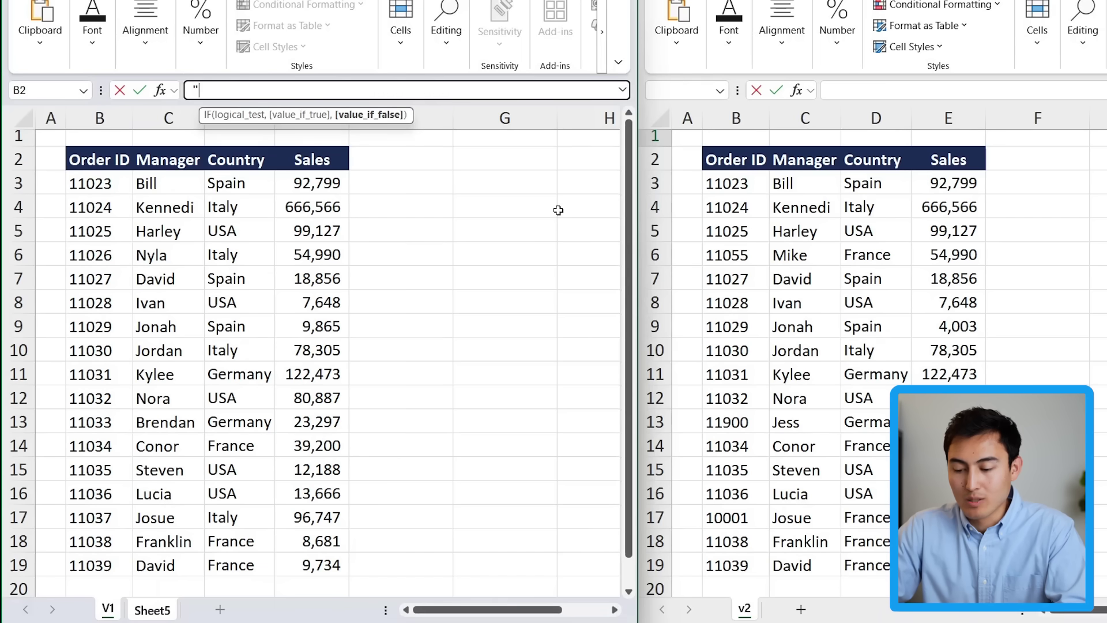
type("&")
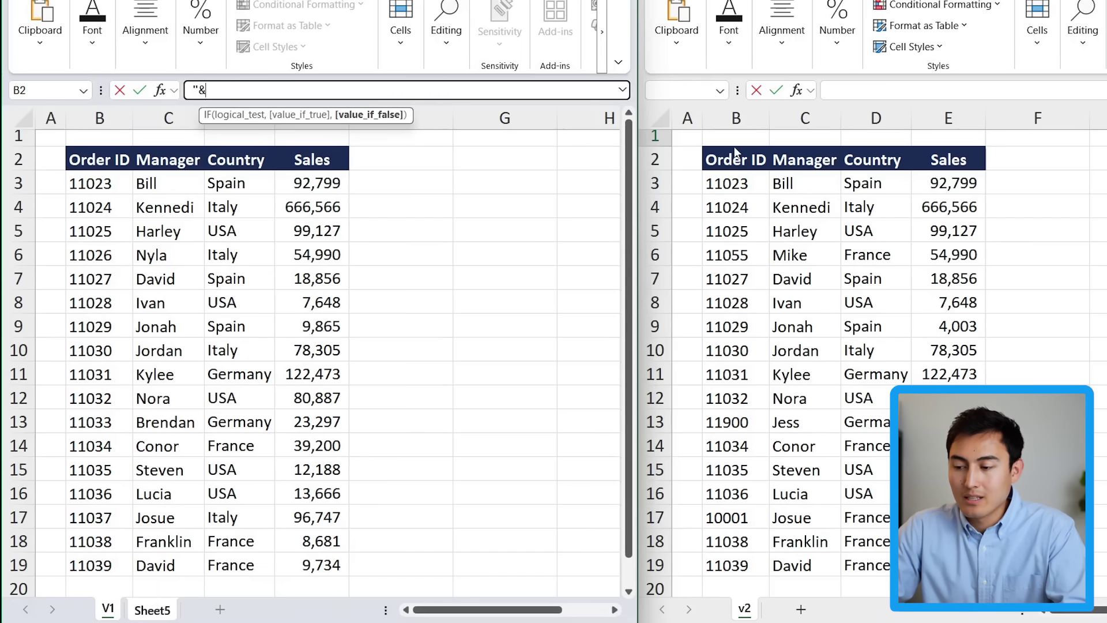
left_click(744, 165)
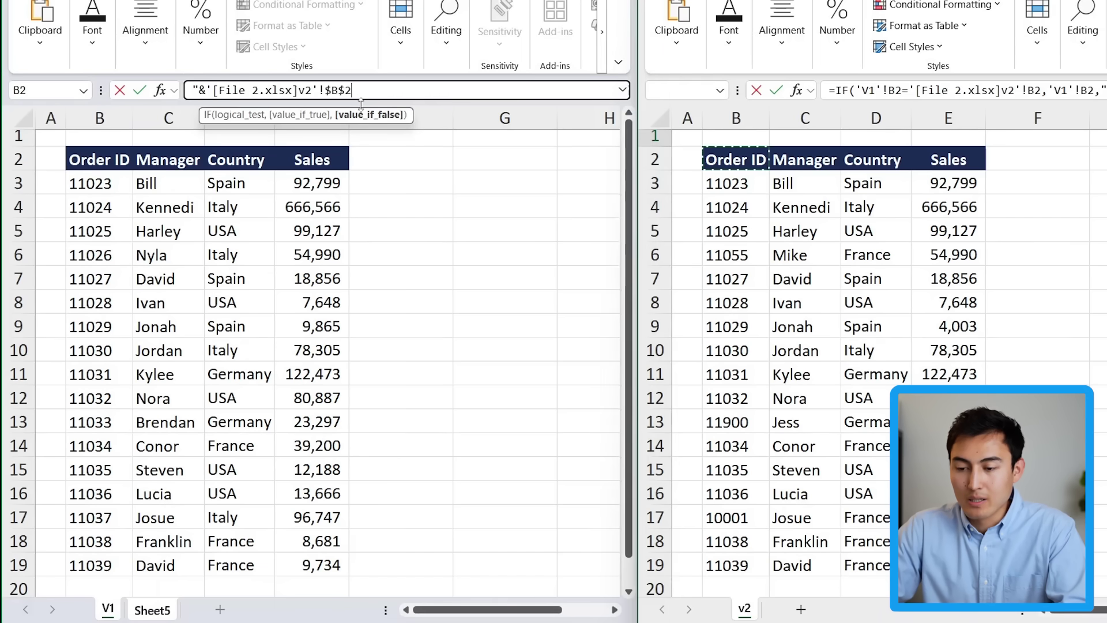
left_click(333, 90)
key("BackSpace")
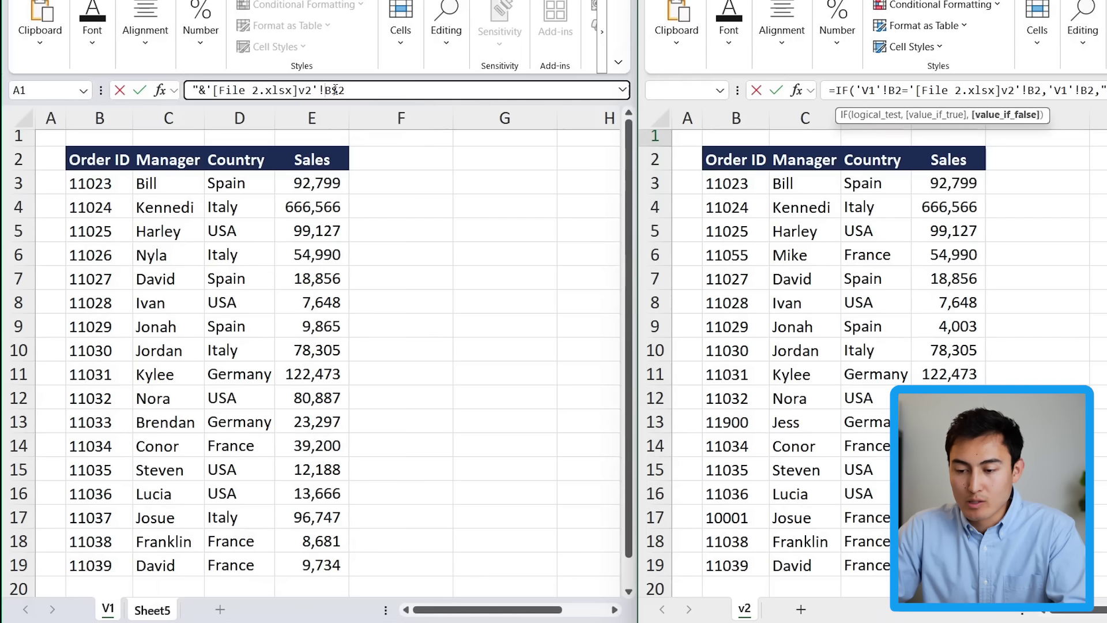
left_click(337, 90)
key("BackSpace")
left_click(351, 91)
type(")")
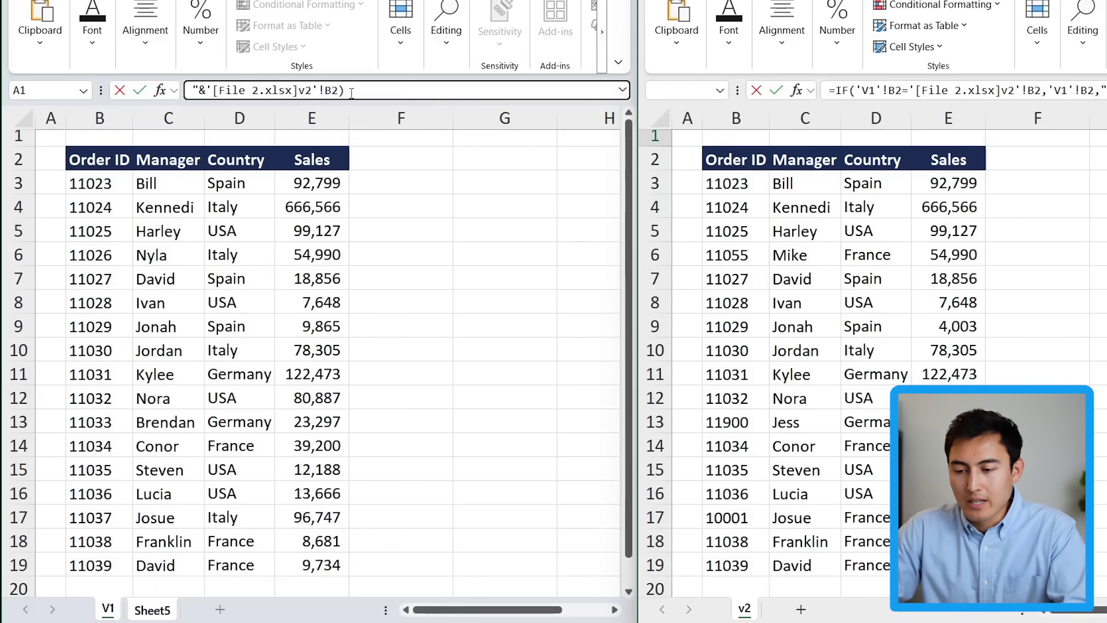
key("Return")
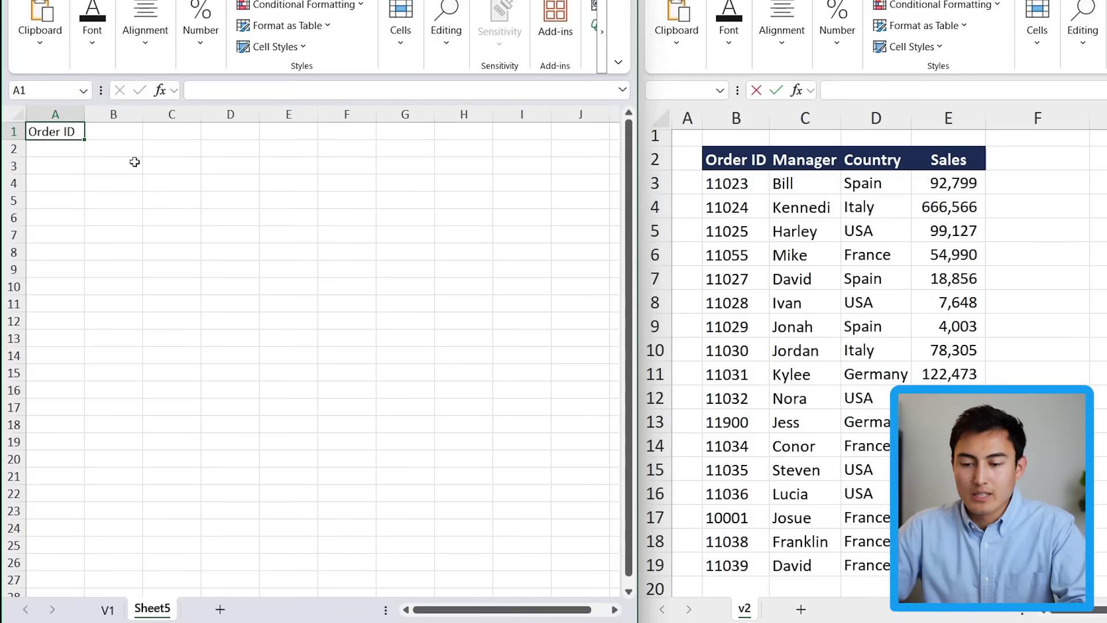
Step: Maximize the workbook and fill A1's comparison formula down to row 18 and across to column D
key("super+Up")
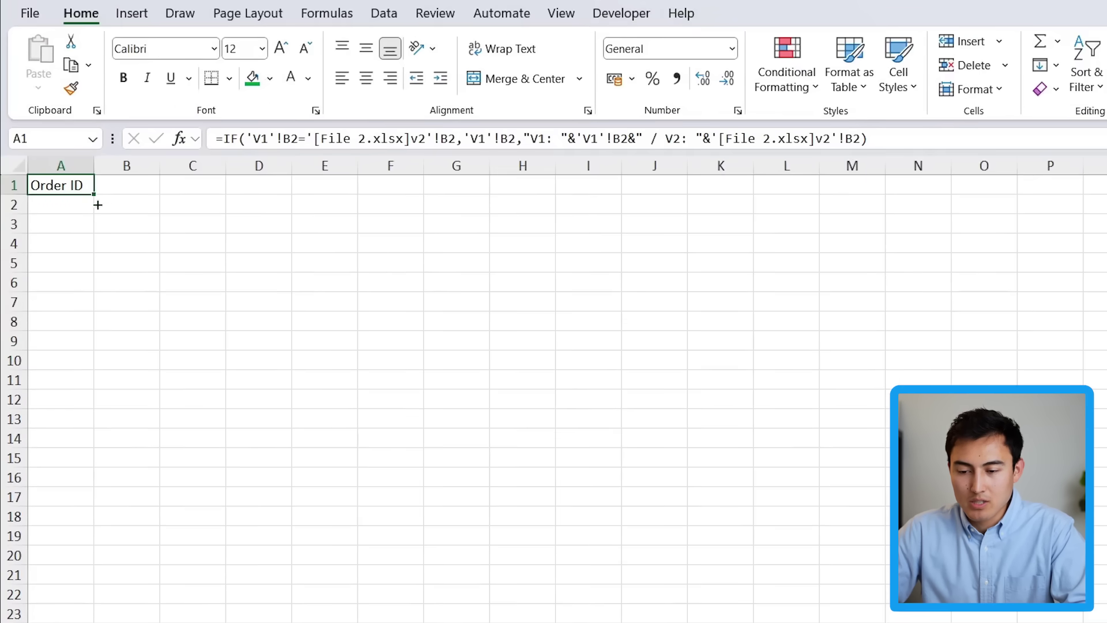
left_click_drag(98, 204, 235, 522)
left_click_drag(94, 525, 279, 527)
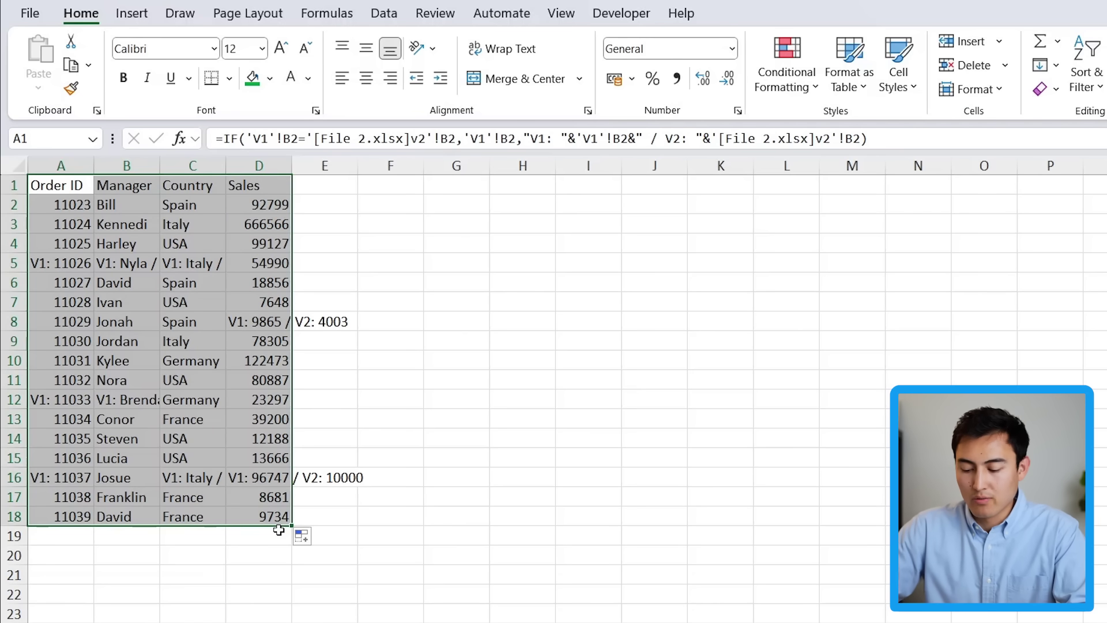
Step: Auto-fit the column widths so mismatches like V1: 11026 / V2: 11055 show fully
key("alt+h")
key("o")
key("i")
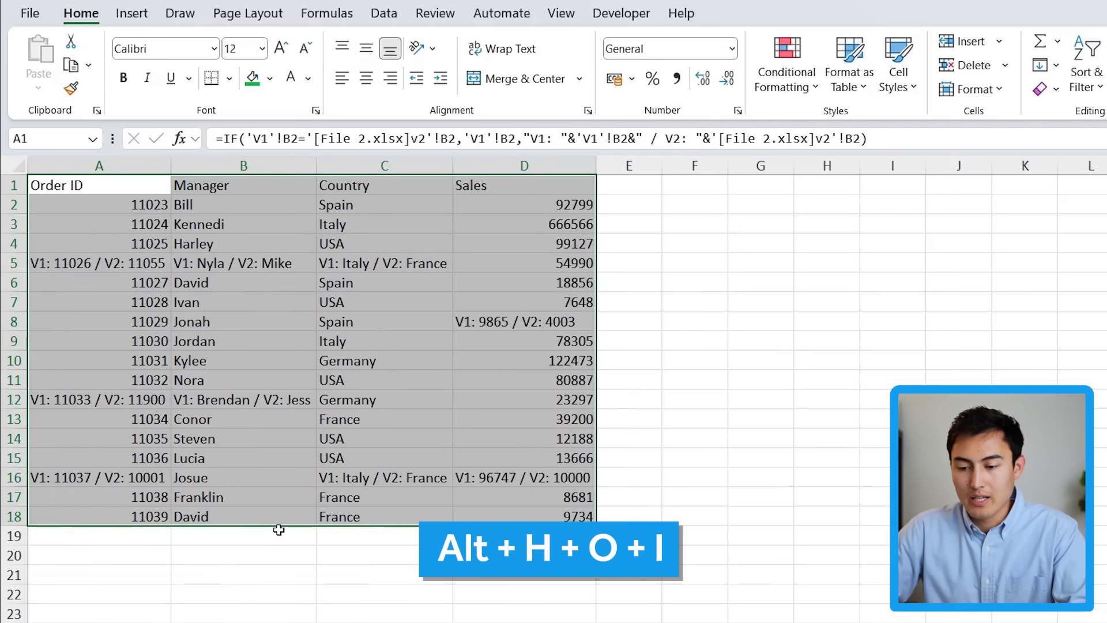
left_click(144, 264)
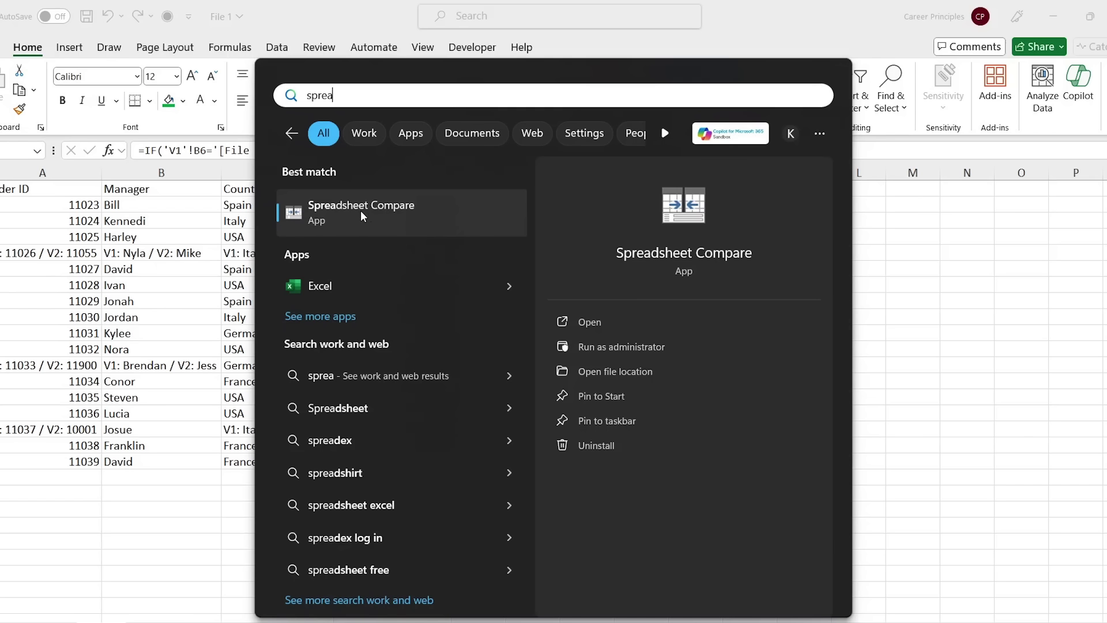
Step: Launch Spreadsheet Compare and choose Desktop's File 1.xlsx as the Compare file and File 2.xlsx as To
left_click(323, 220)
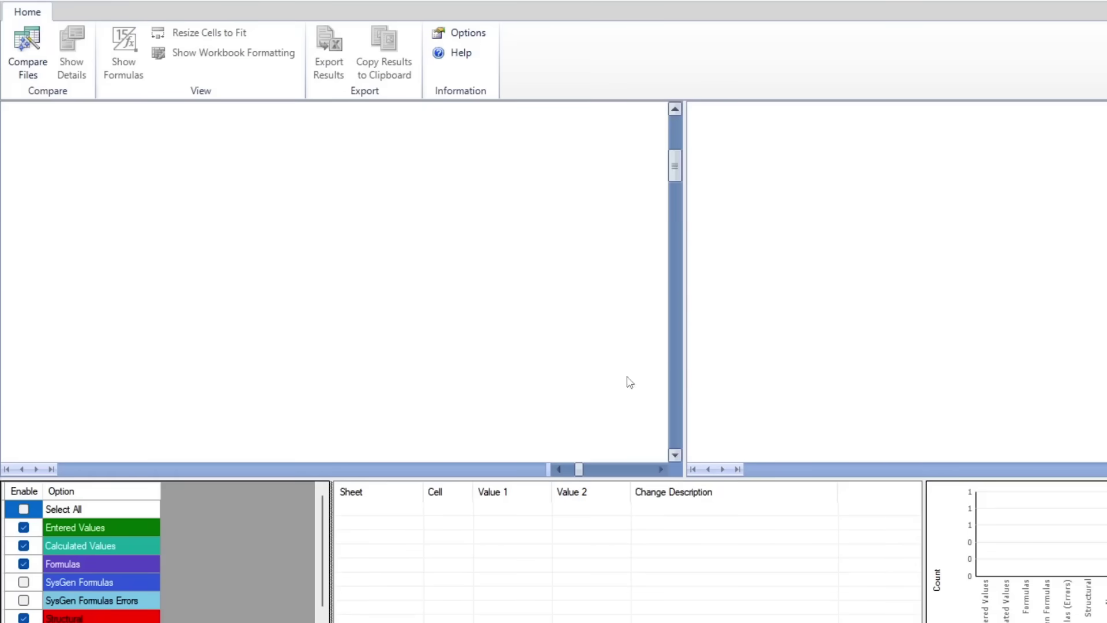
left_click(38, 54)
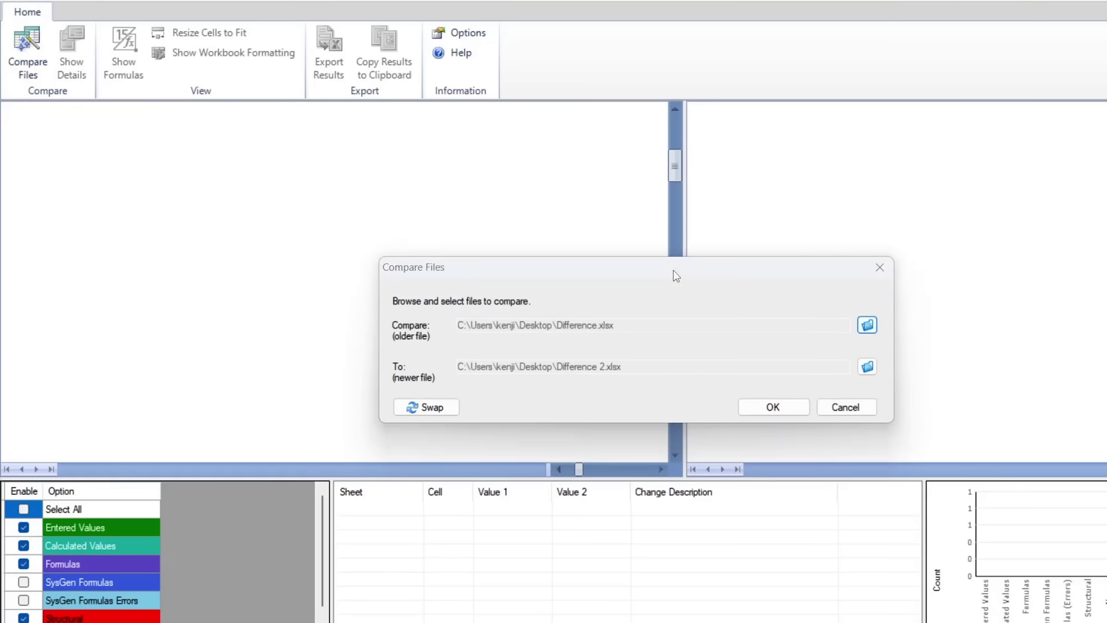
left_click(865, 325)
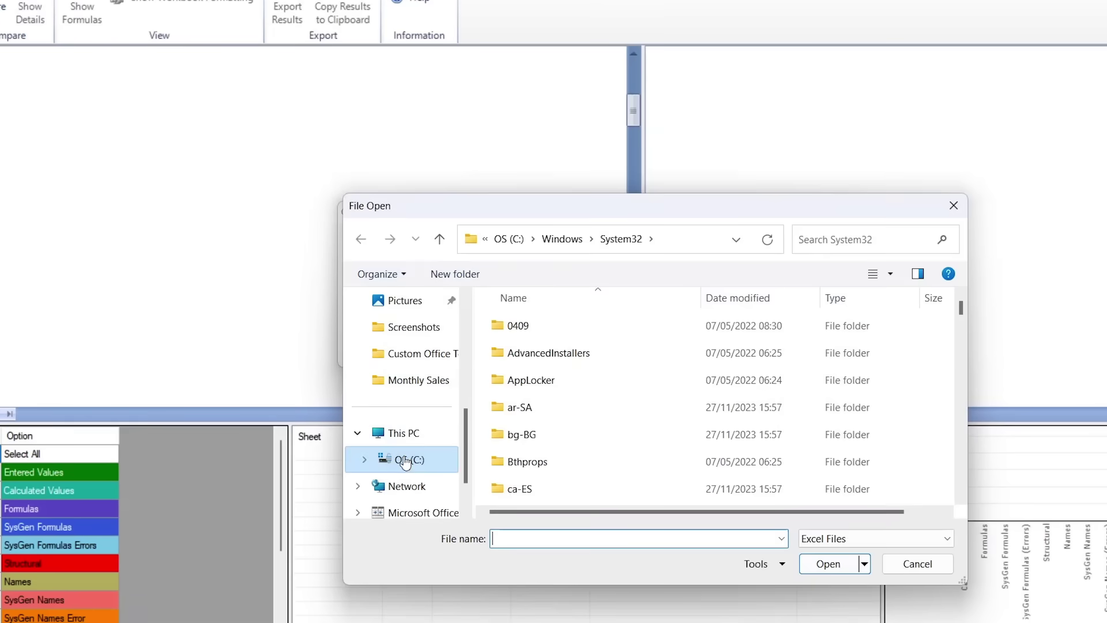
scroll(381, 411, "up", 5)
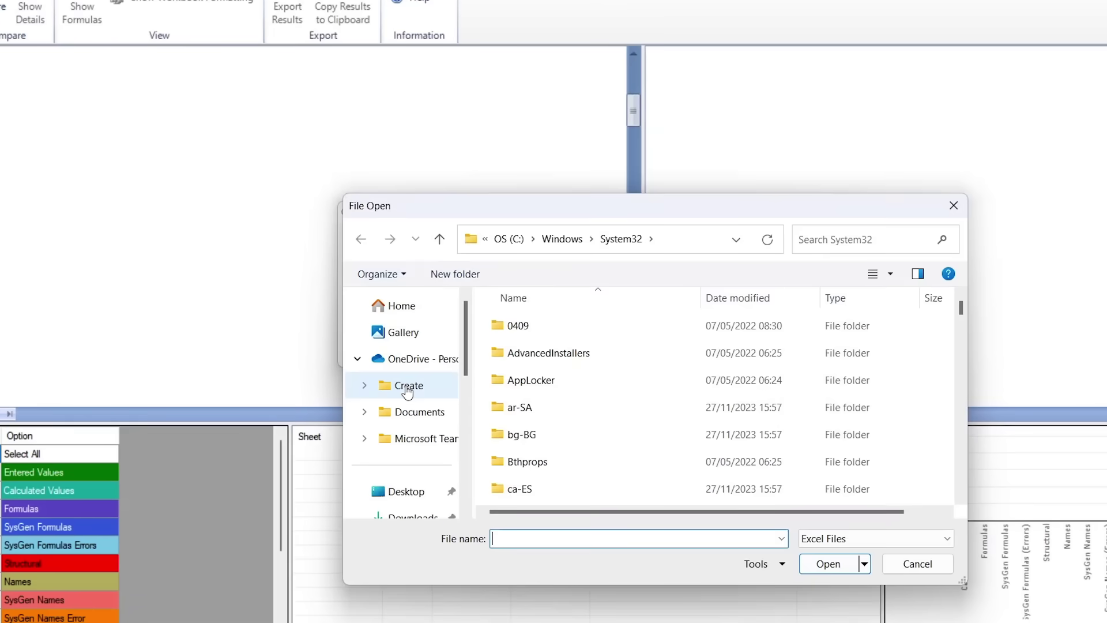
left_click(424, 492)
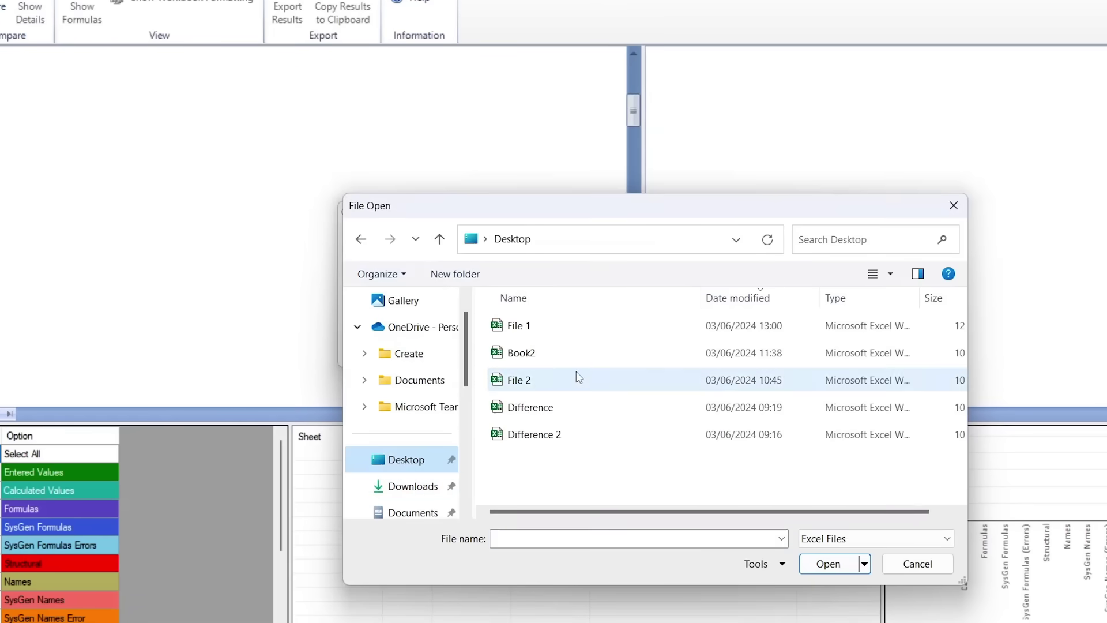
left_click(529, 326)
double_click(563, 326)
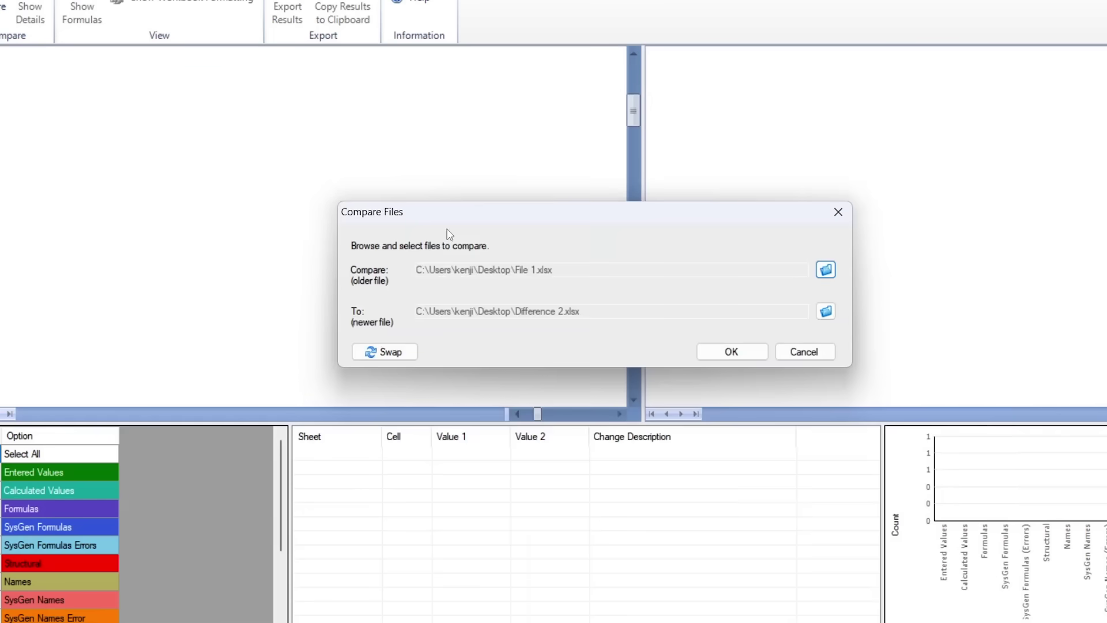
left_click(827, 314)
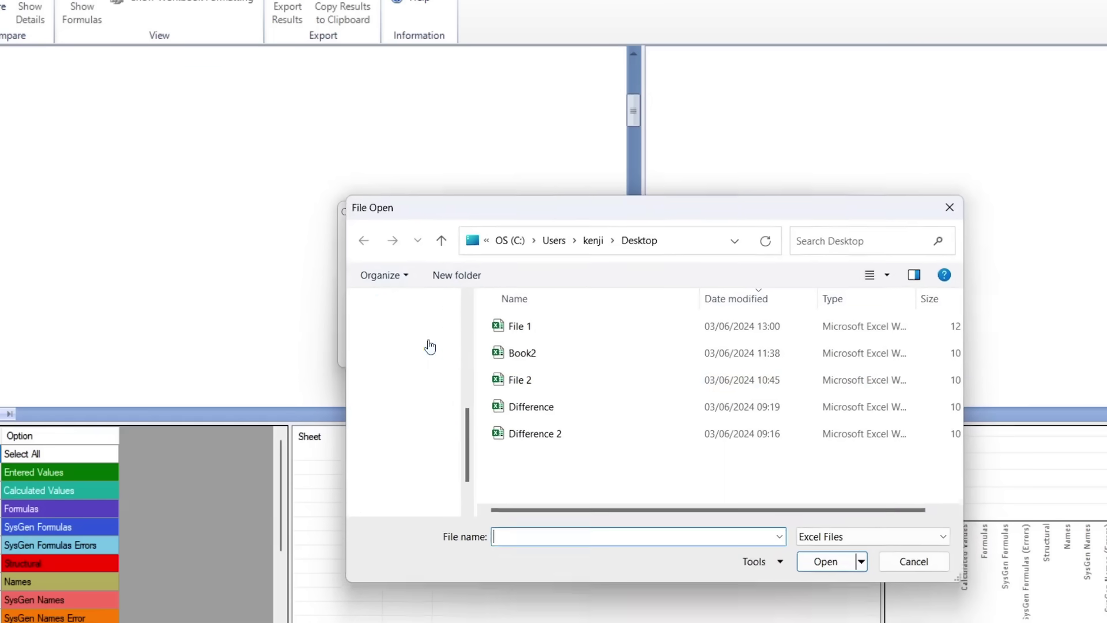
left_click(532, 381)
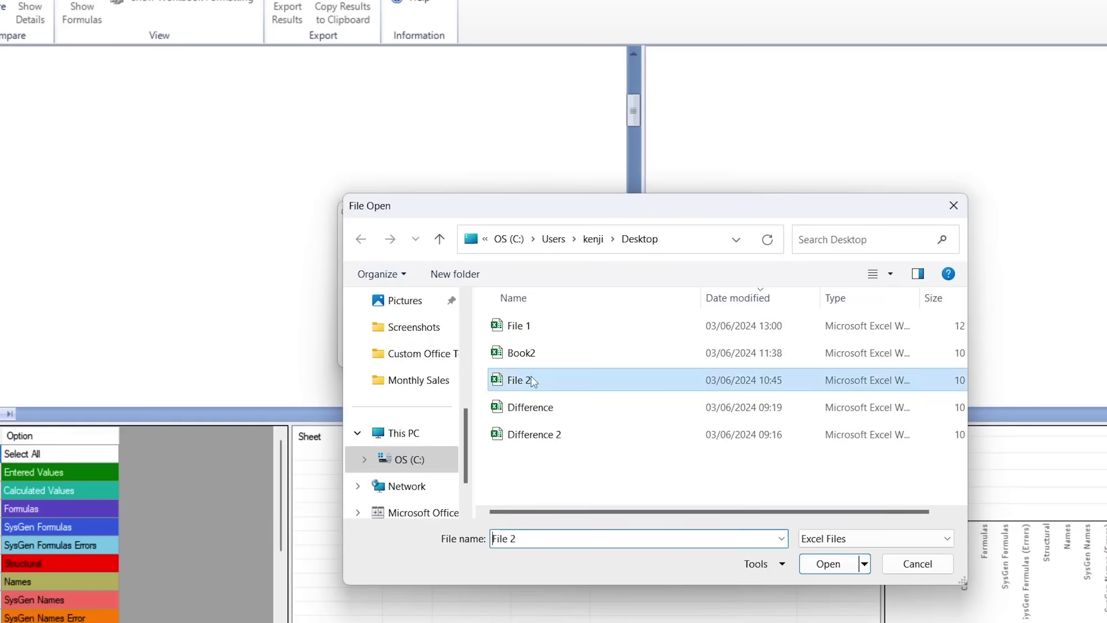
left_click(828, 564)
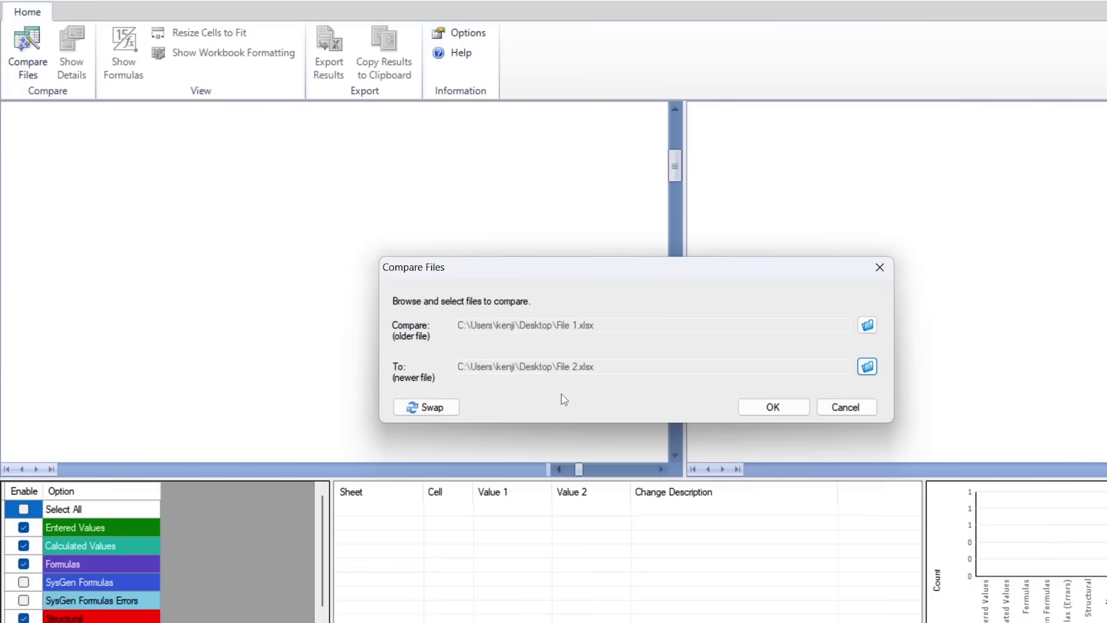
Step: Run the File 1 vs File 2 comparison and filter the results to Entered Values only
left_click(778, 408)
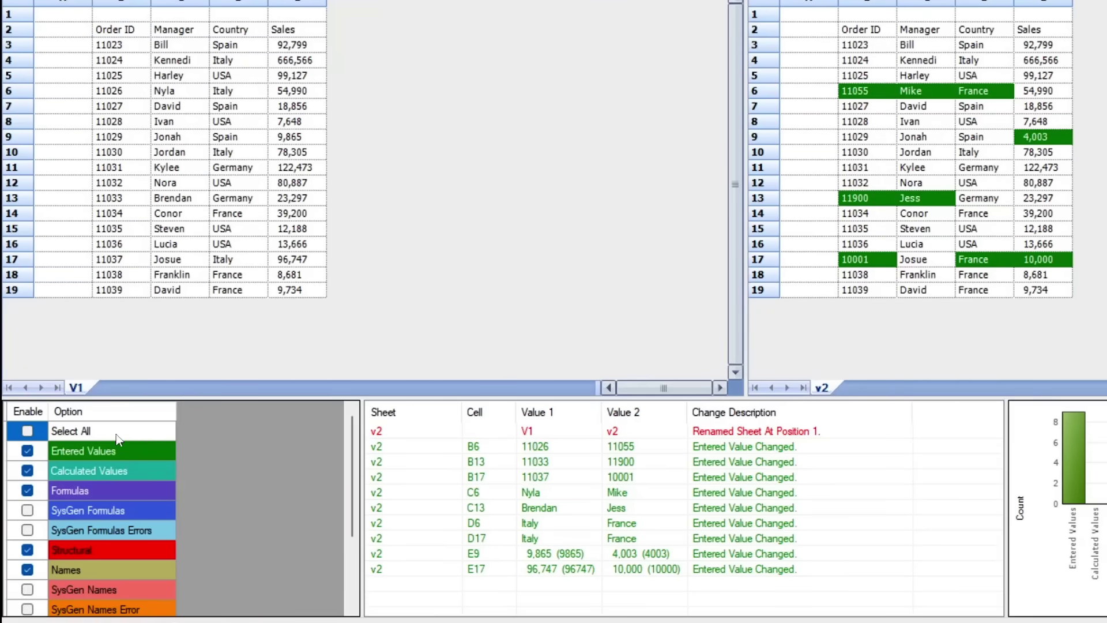
left_click(28, 431)
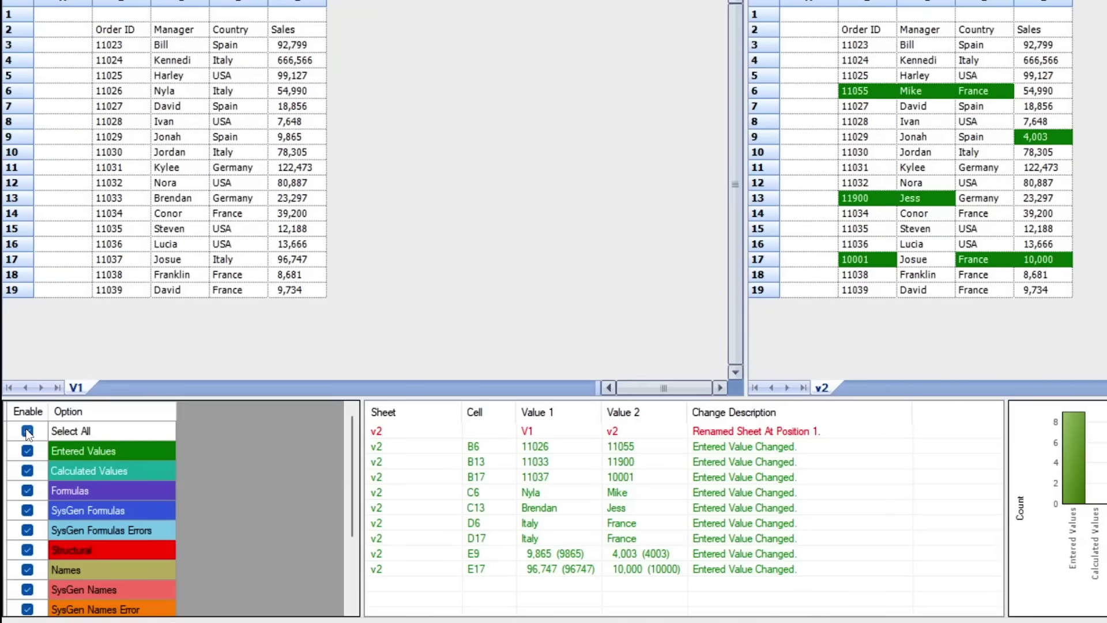
left_click(27, 451)
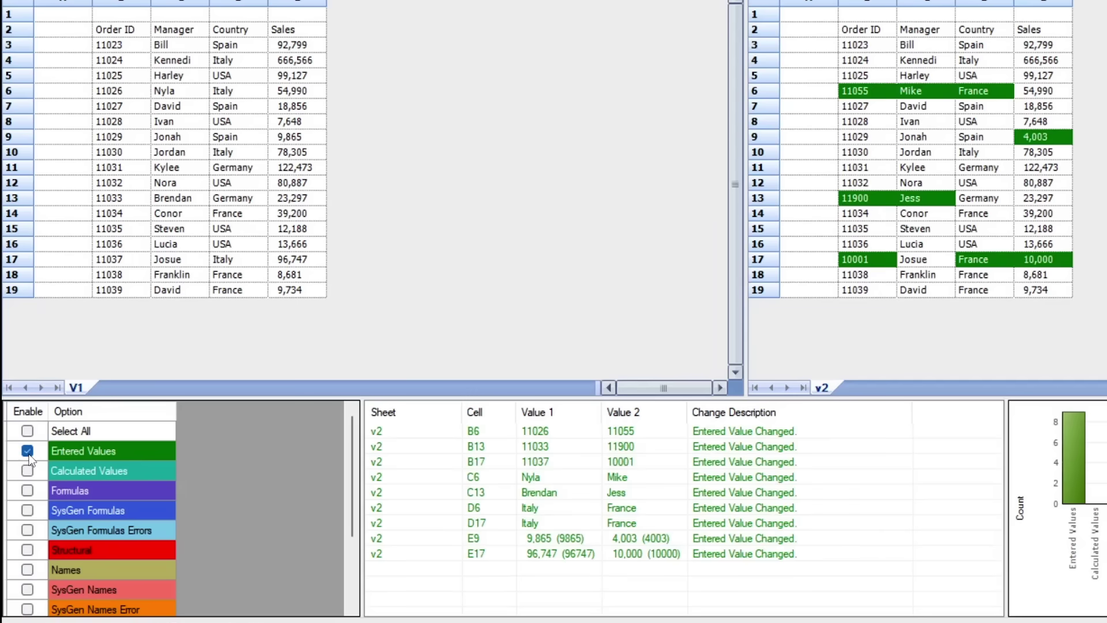